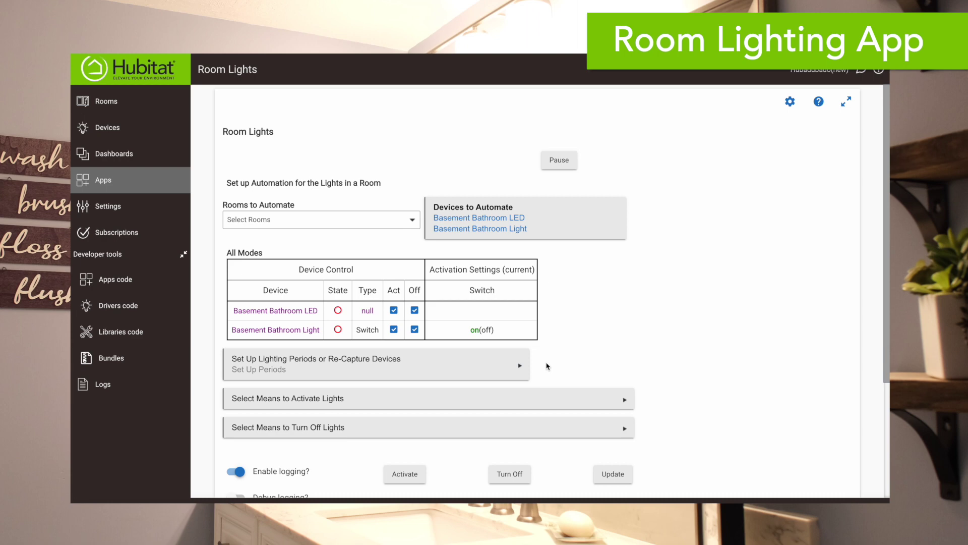
- Set up lighting periods that vary by Hub Modes for the Day, Evening and Sleepy Time modes
left_click(489, 368)
left_click(373, 240)
left_click(245, 291)
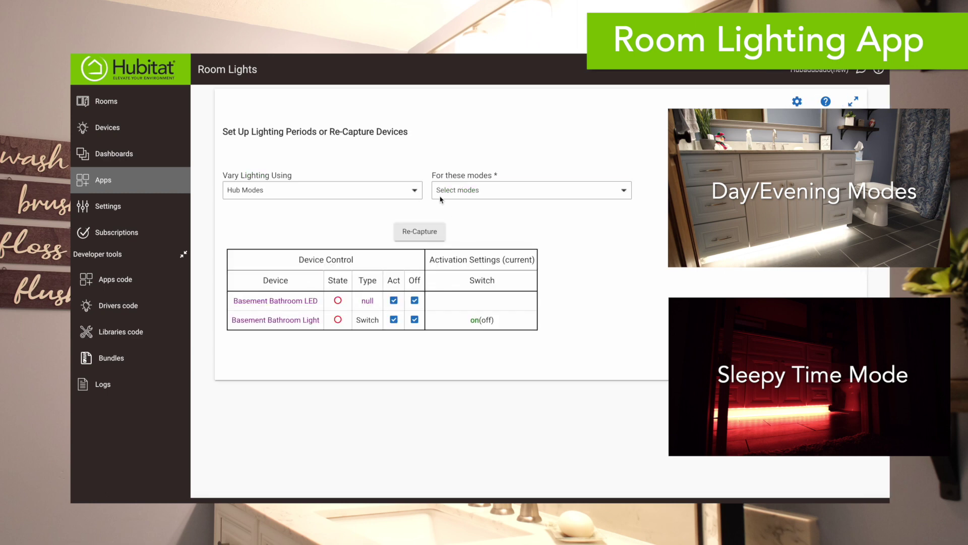
left_click(433, 196)
left_click(440, 223)
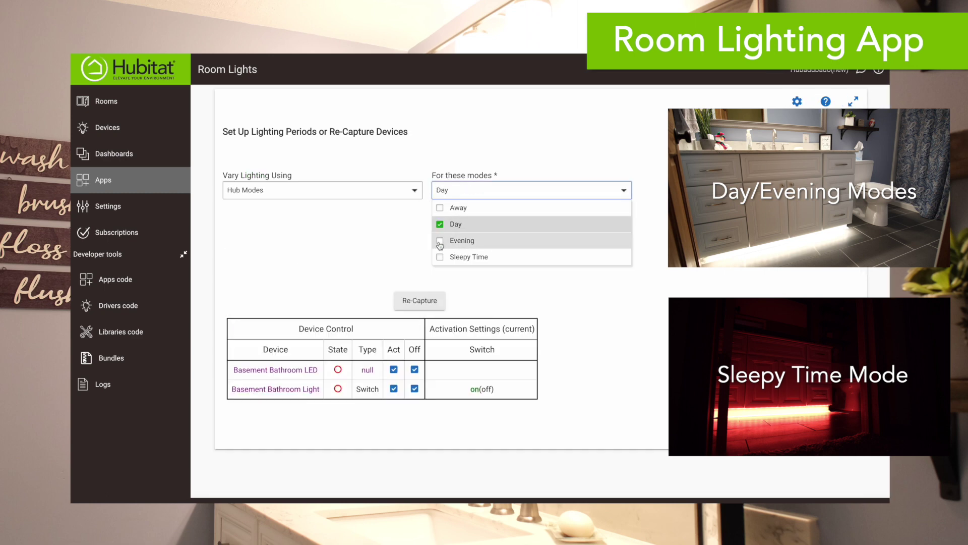
left_click(440, 240)
left_click(440, 257)
left_click(551, 264)
- Set the activation type of Basement Bathroom LED to CT for the Day mode
scroll(590, 448, "down", 3)
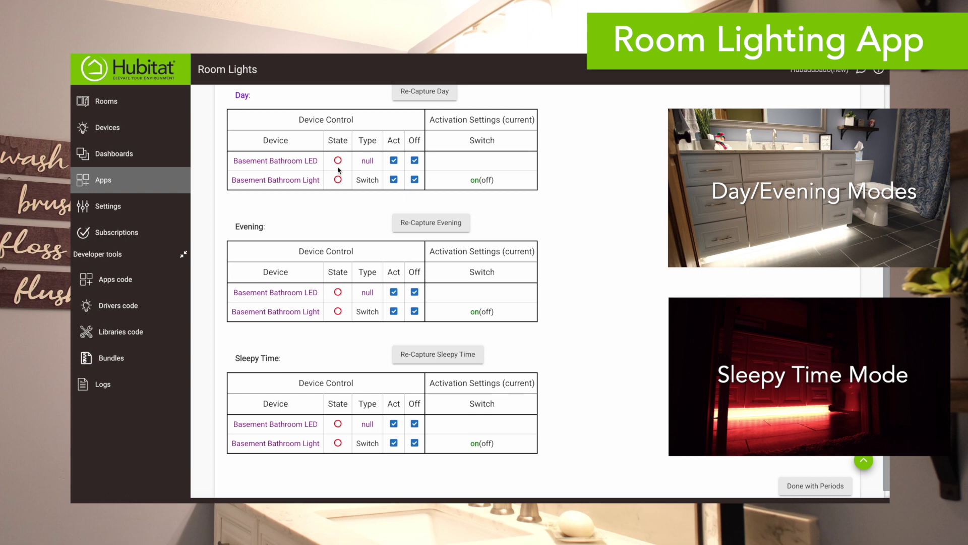
left_click(368, 163)
left_click(276, 233)
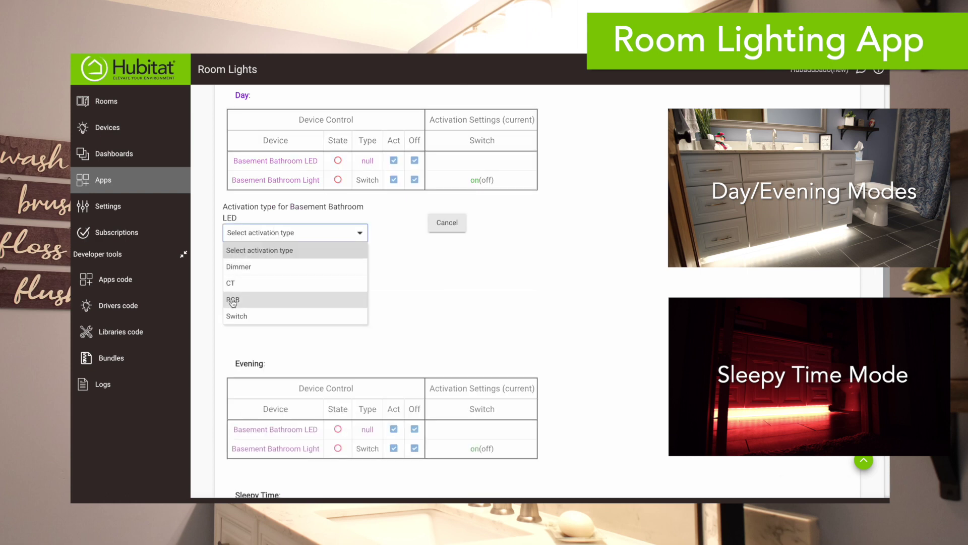
left_click(241, 284)
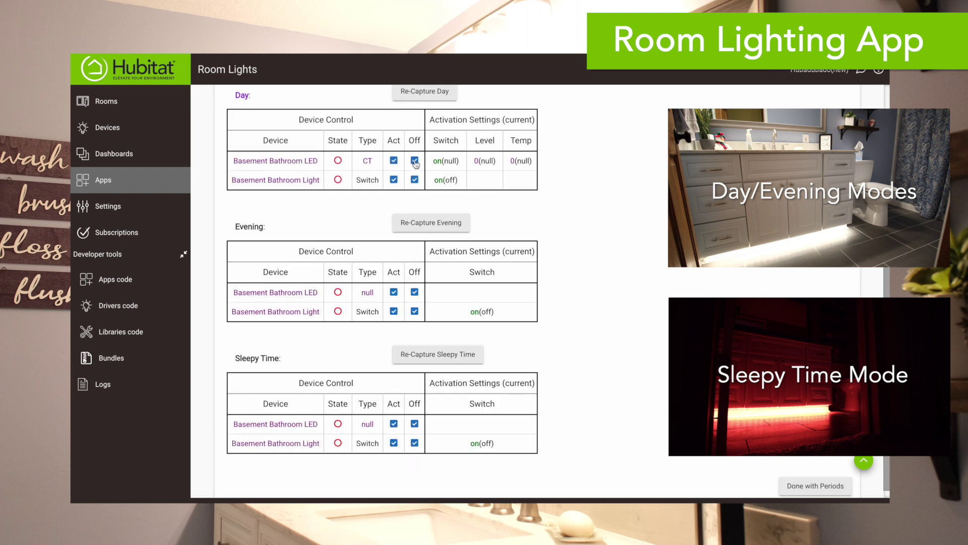
- Set Basement Bathroom LED to level 80 and color temperature 5000 for Day, and give it the same CT settings for Evening
left_click(478, 160)
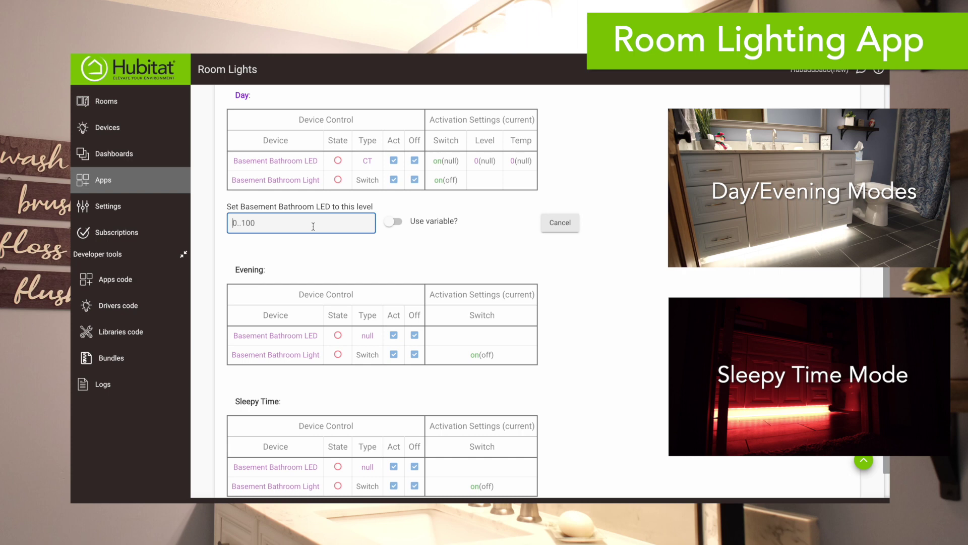
type("80")
left_click(473, 244)
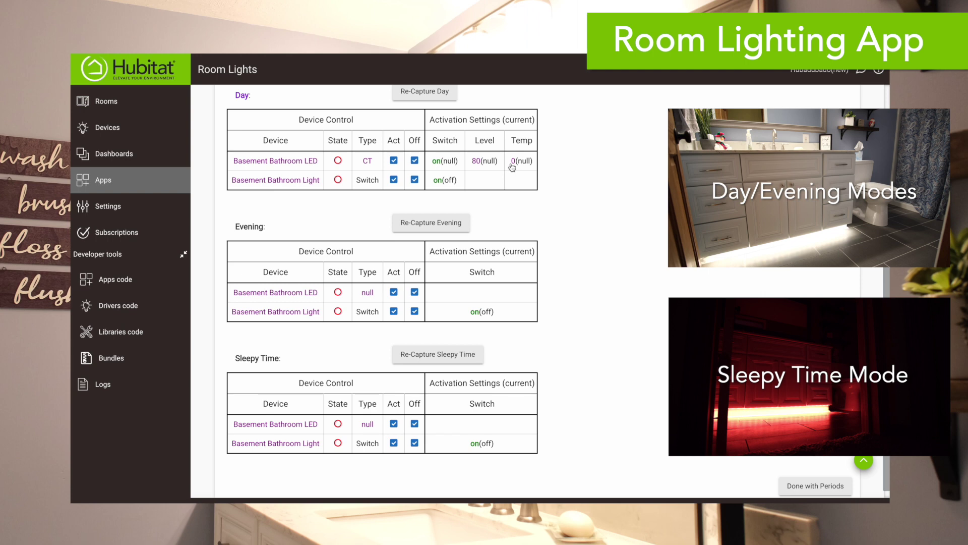
left_click(513, 161)
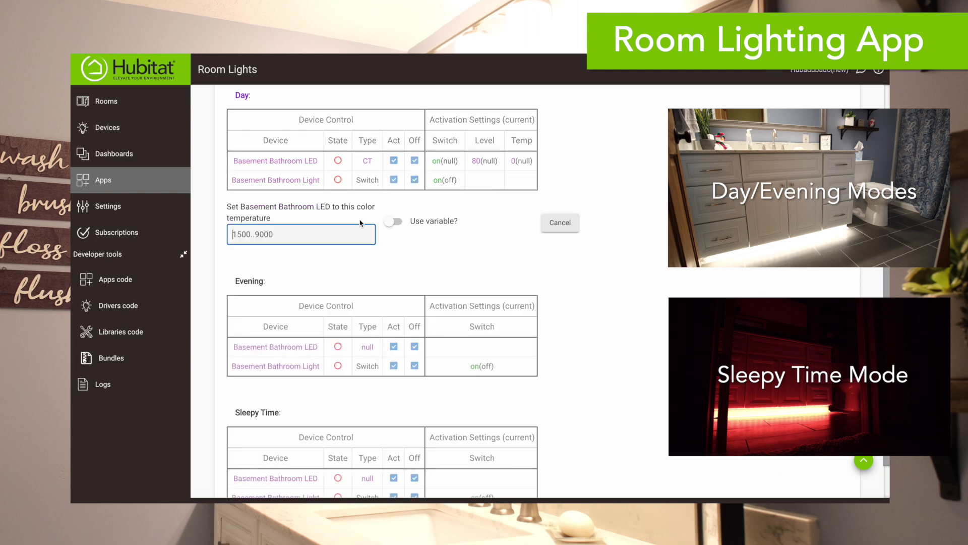
type("500")
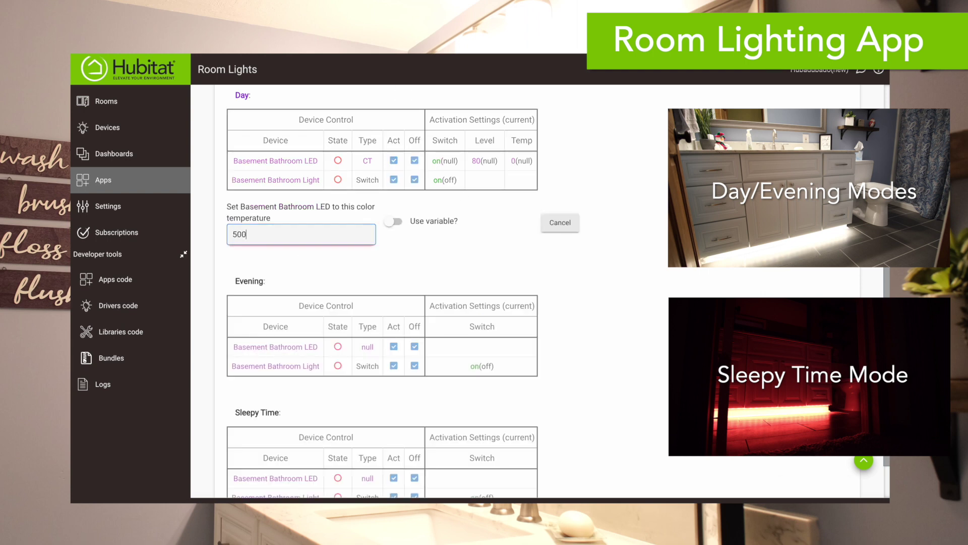
type("0")
left_click(432, 250)
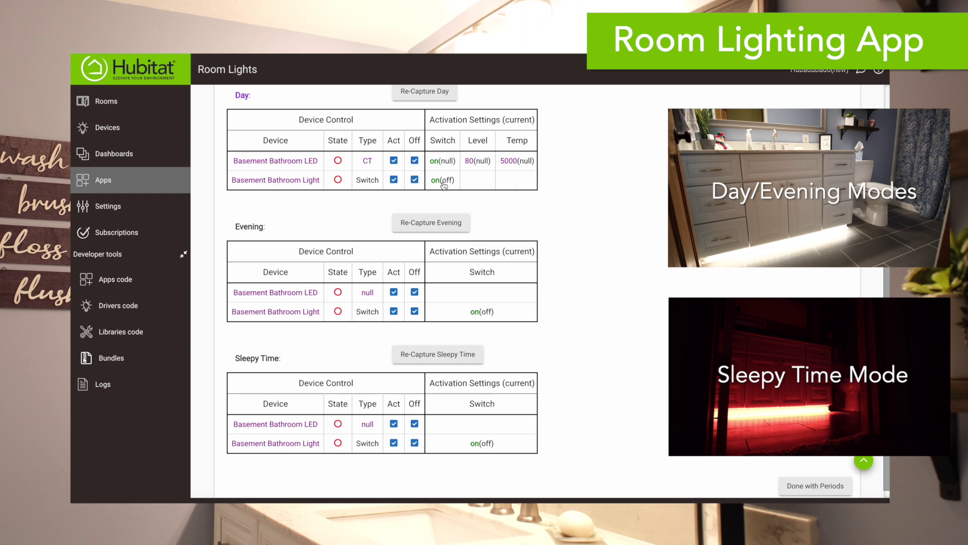
left_click(367, 293)
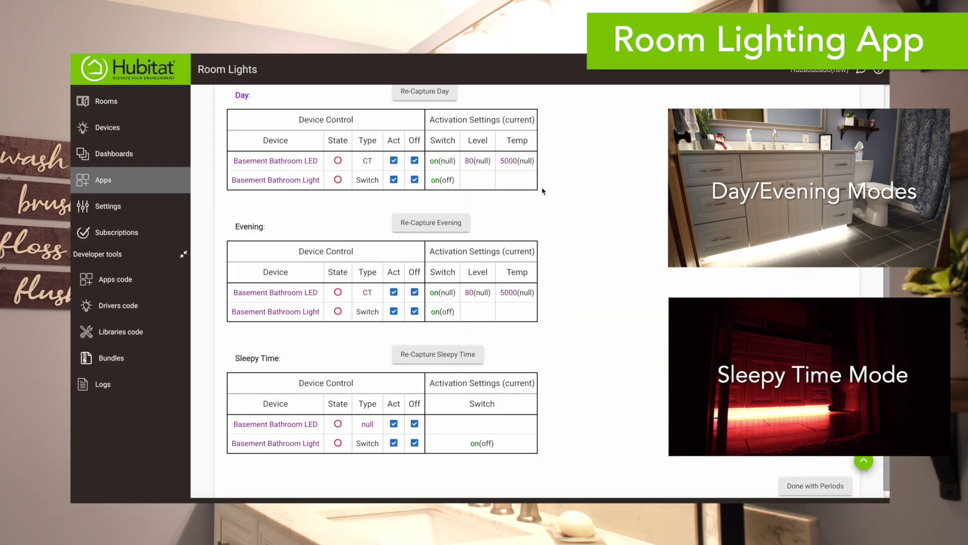
- For Sleepy Time, set Basement Bathroom Light to off and the activation type of Basement Bathroom LED to RGB
scroll(577, 335, "down", 1)
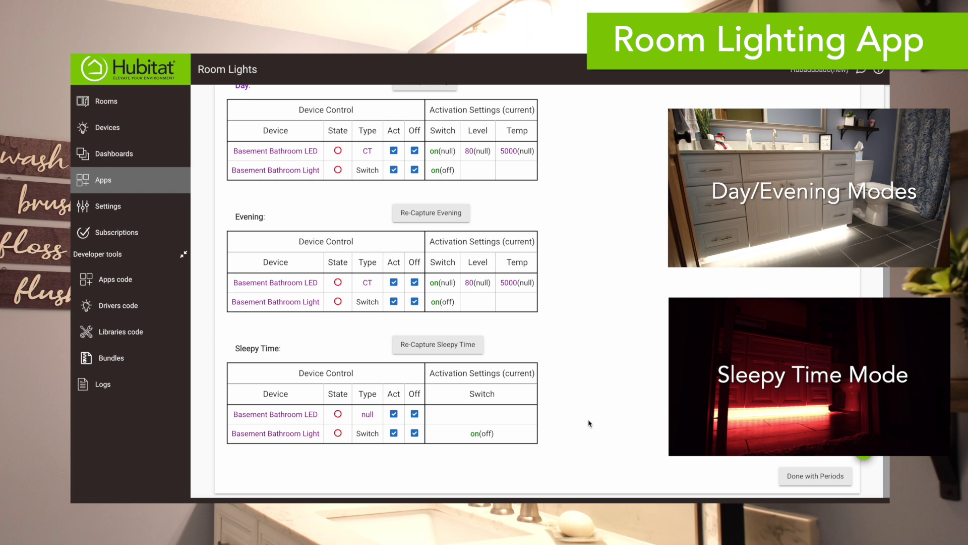
left_click(474, 436)
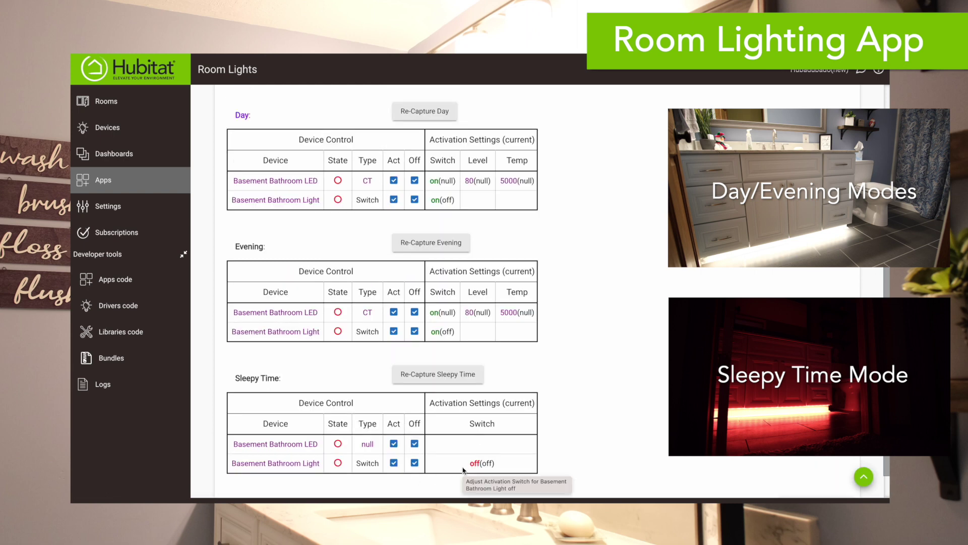
left_click(365, 444)
scroll(362, 444, "down", 1)
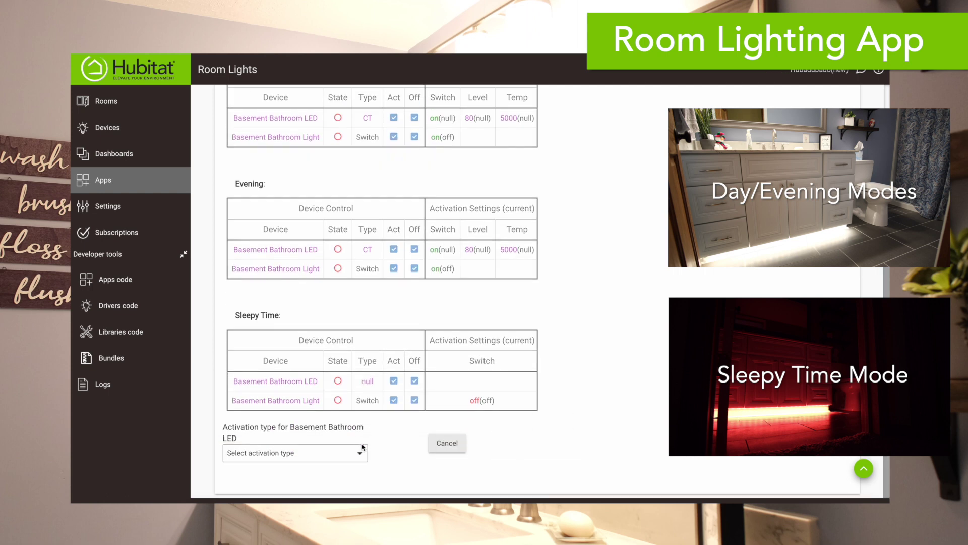
left_click(360, 452)
scroll(327, 452, "down", 1)
scroll(301, 452, "down", 1)
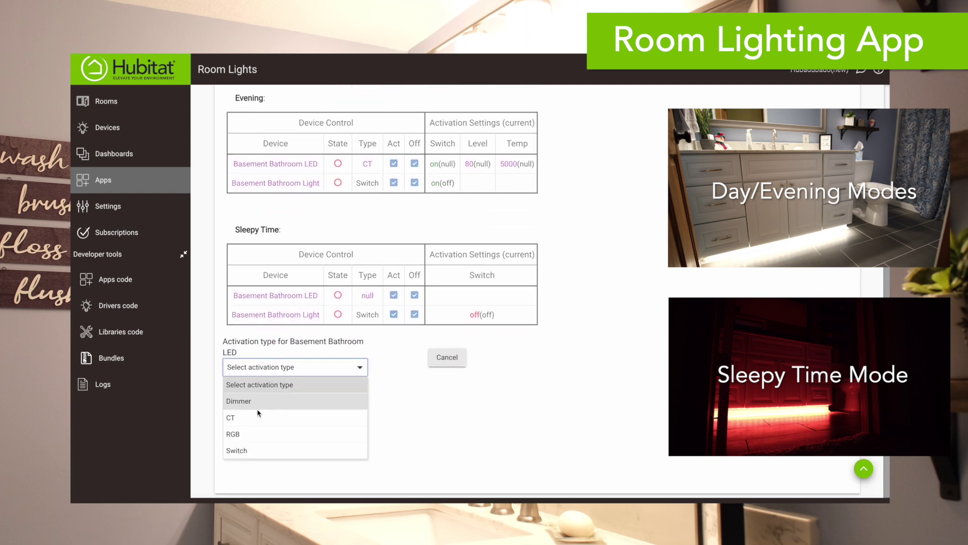
left_click(255, 440)
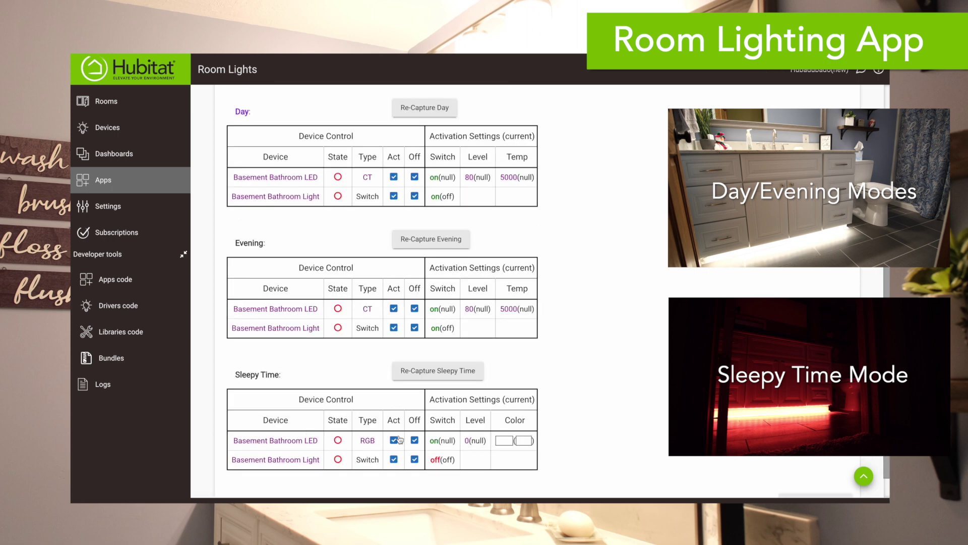
- Set the Sleepy Time level of Basement Bathroom LED to 40 and its color to Red, and finish the lighting periods
left_click(469, 445)
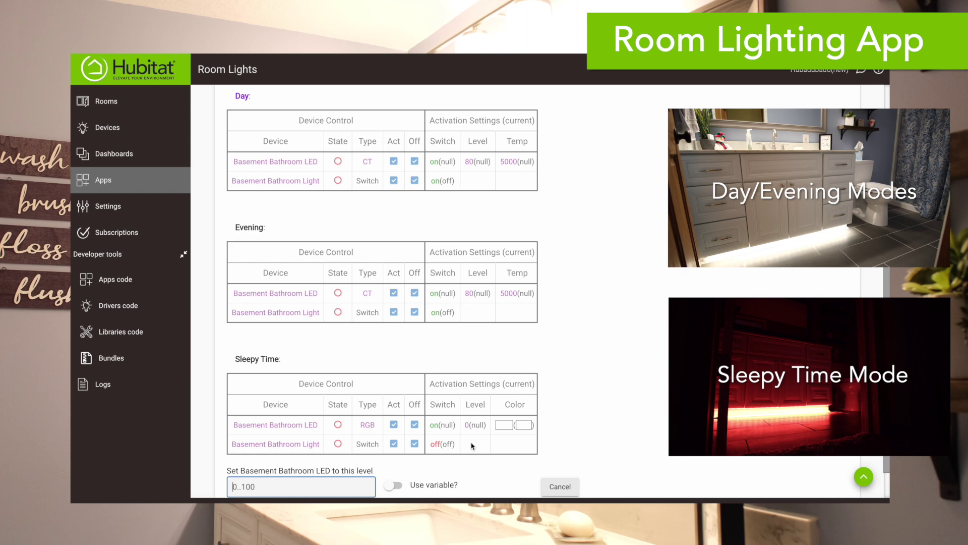
type("40")
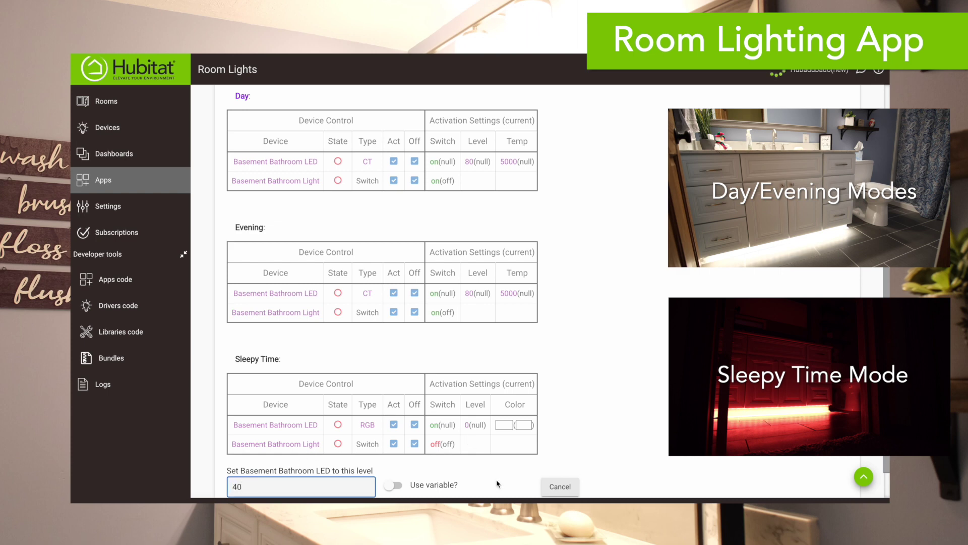
left_click(500, 484)
left_click(508, 426)
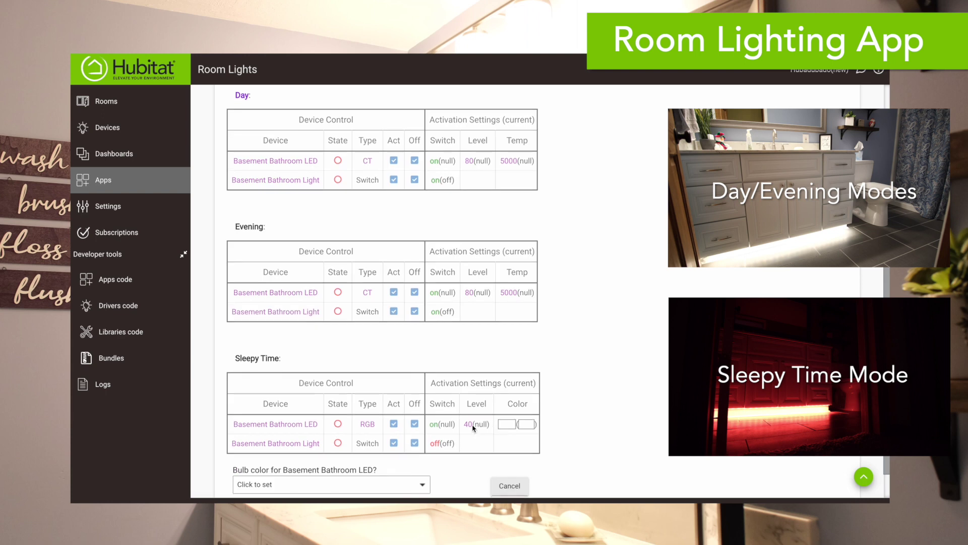
scroll(509, 426, "down", 1)
left_click(261, 457)
scroll(261, 457, "down", 3)
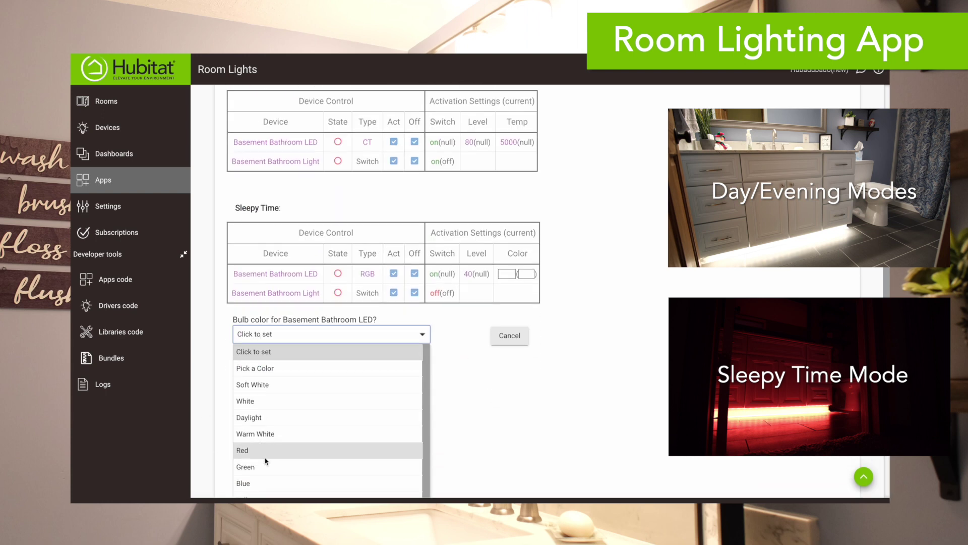
left_click(505, 421)
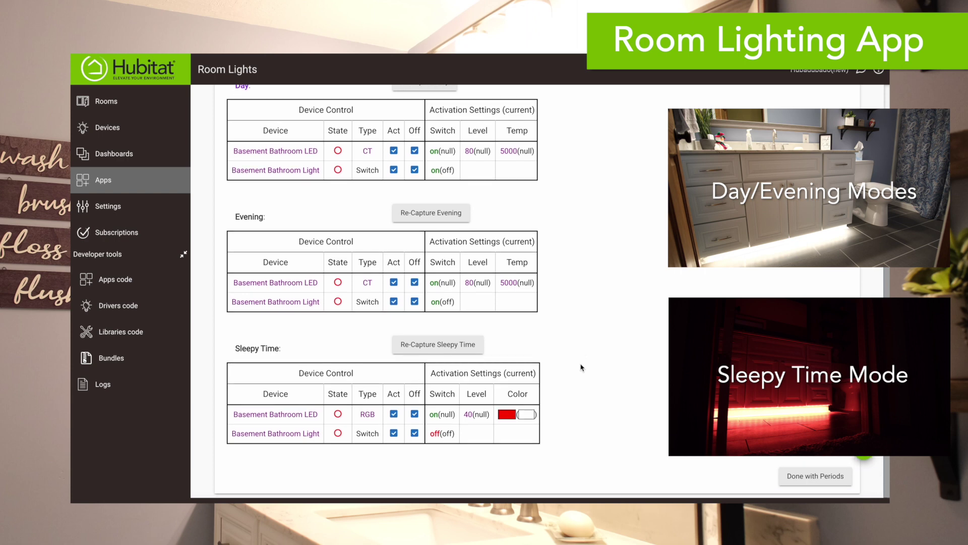
left_click(812, 476)
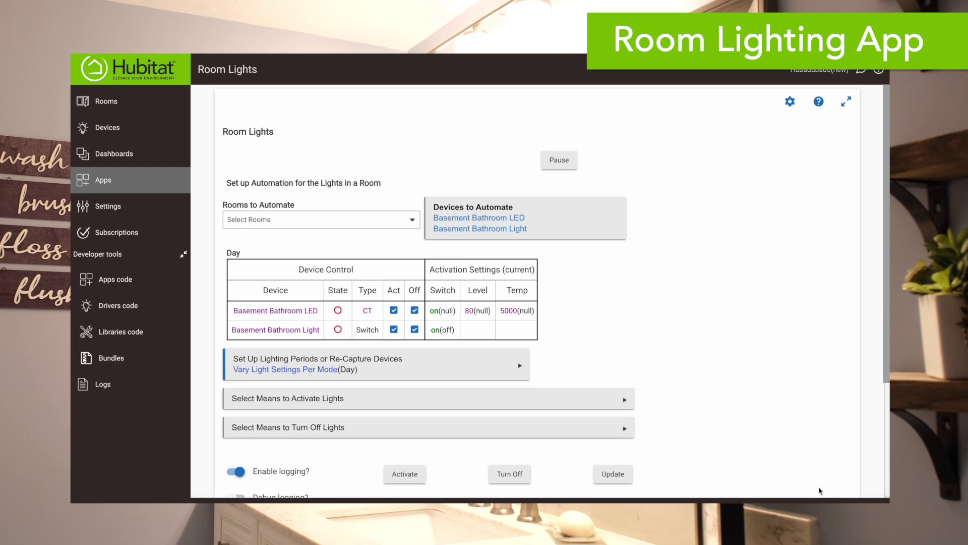
- Make the lights activate when motion becomes active on the Basement bathroom motion sensor
left_click(572, 396)
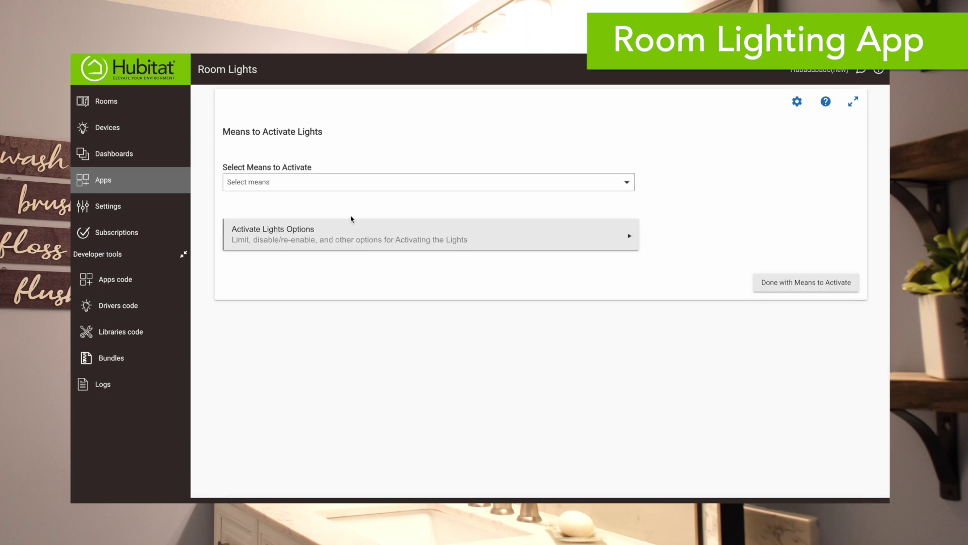
left_click(358, 184)
left_click(242, 201)
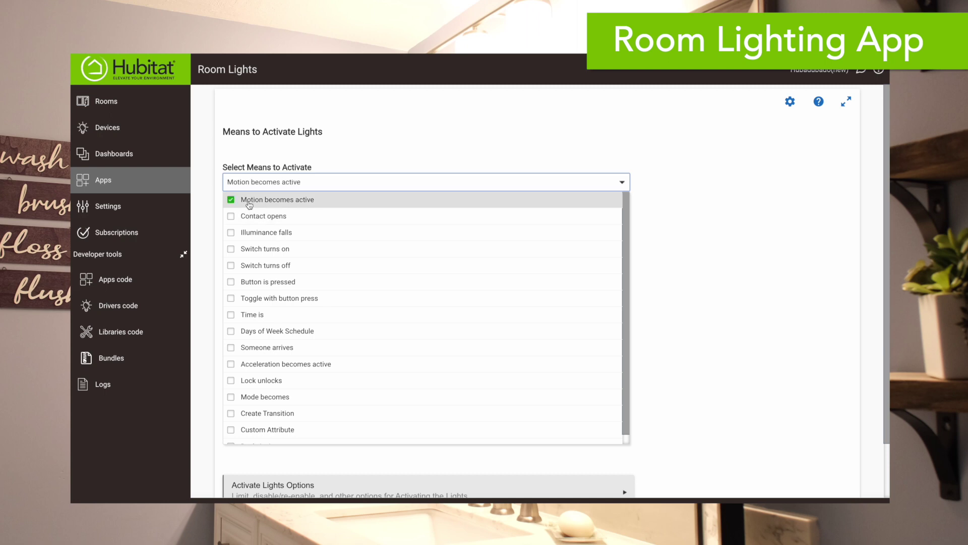
left_click(493, 146)
left_click(303, 224)
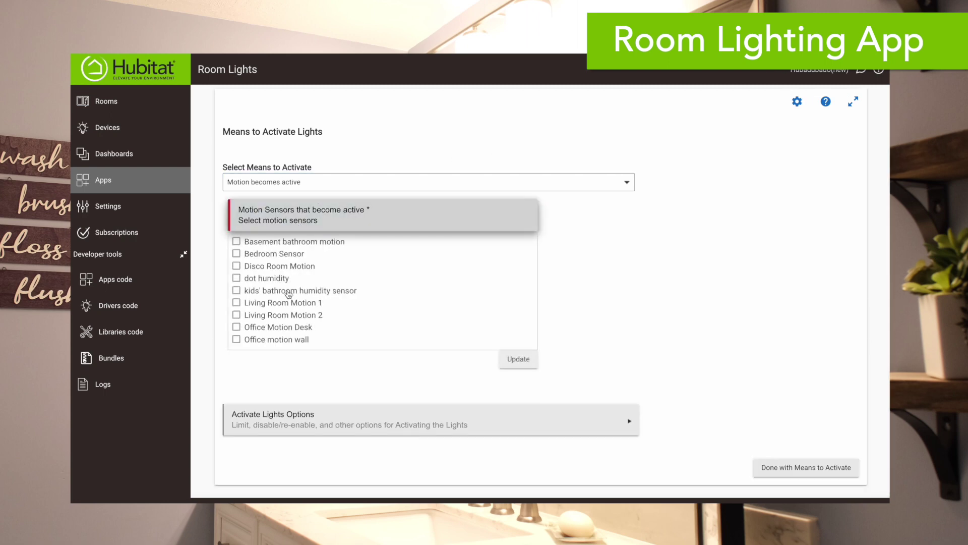
left_click(236, 242)
left_click(603, 244)
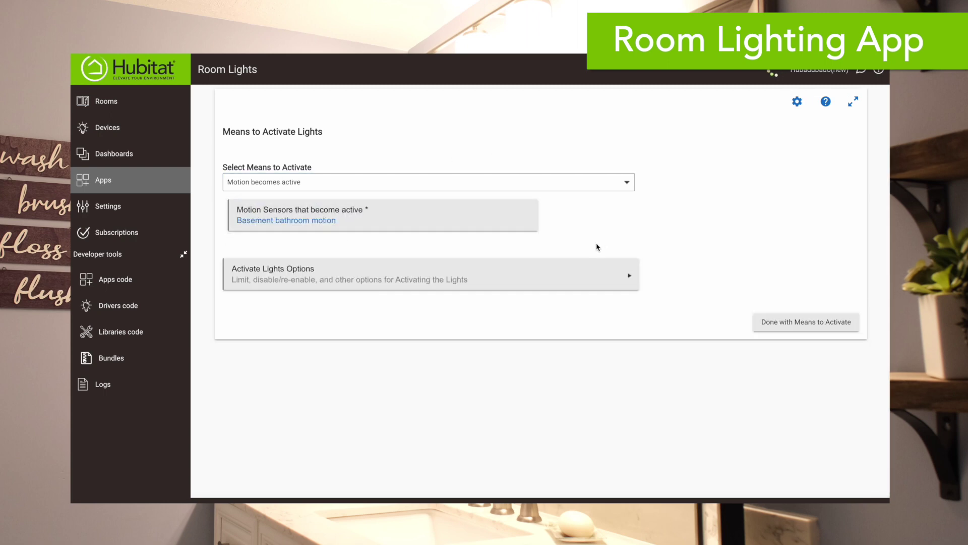
left_click(820, 327)
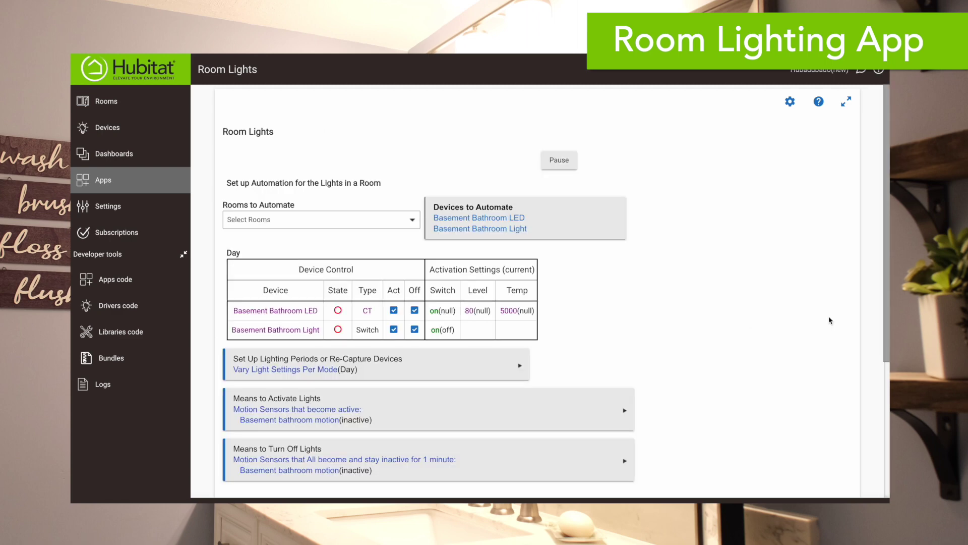
- In the turn-off options, prevent the lights from turning off when the Basement bathroom door contact is closed
scroll(654, 355, "down", 1)
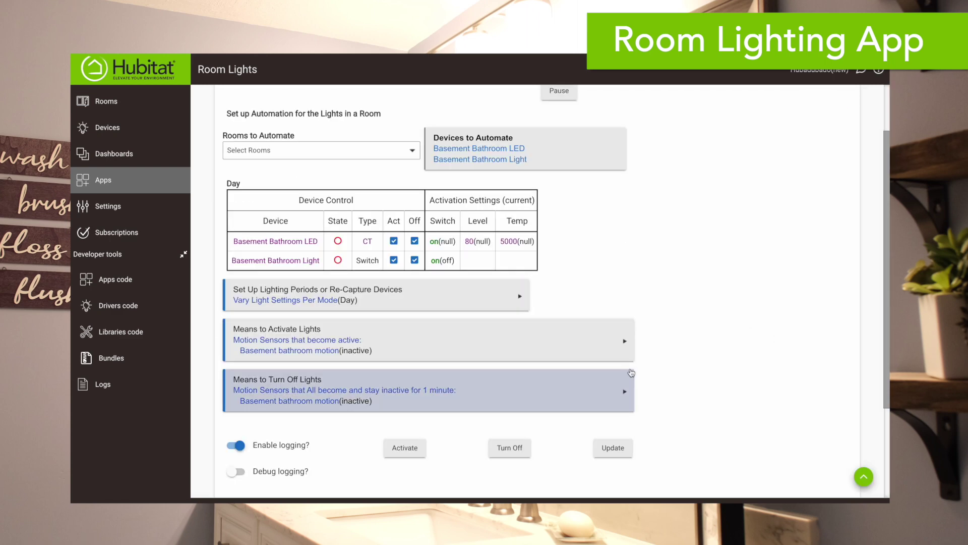
left_click(579, 389)
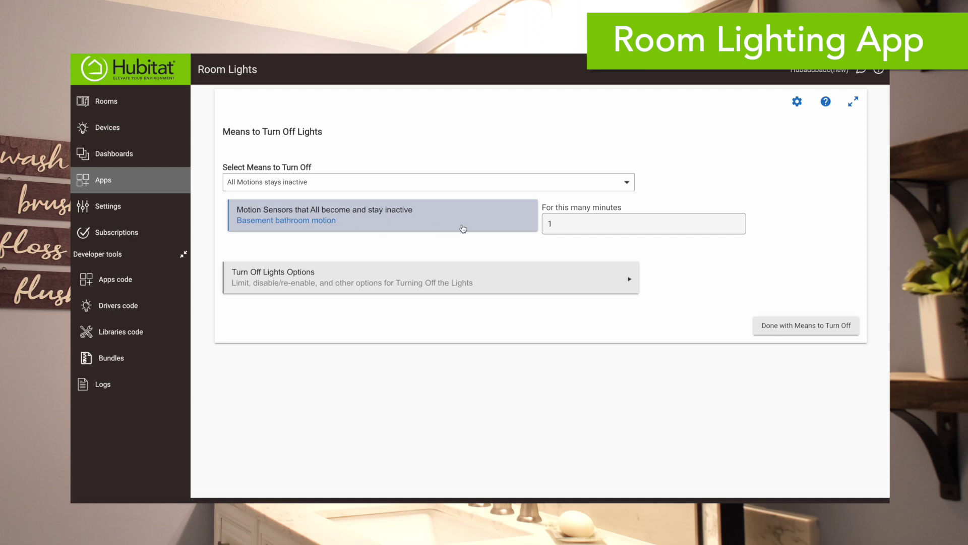
left_click(320, 282)
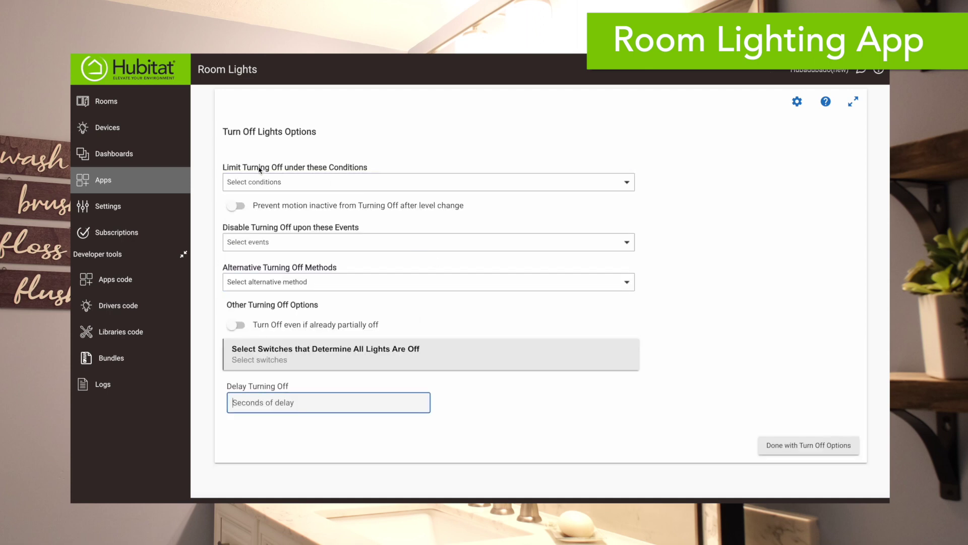
left_click(286, 188)
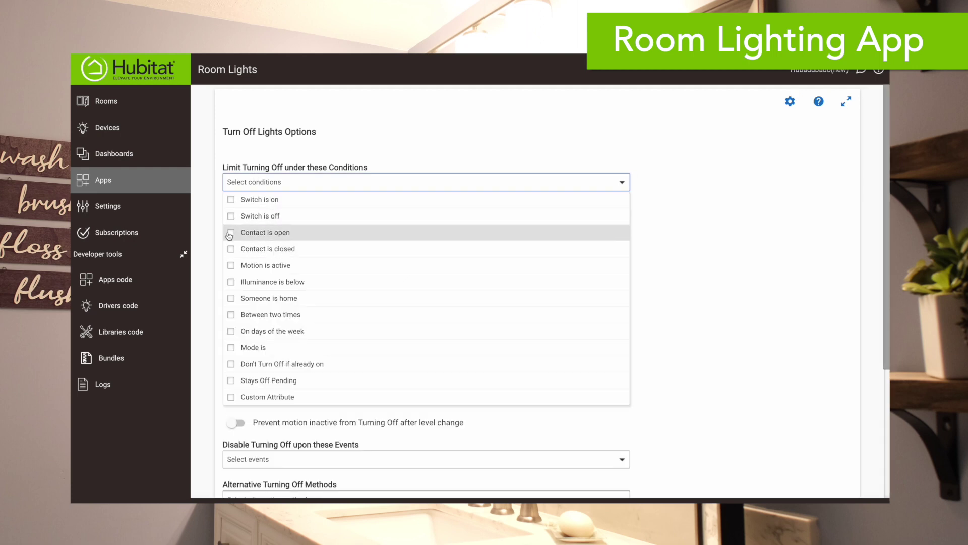
left_click(232, 250)
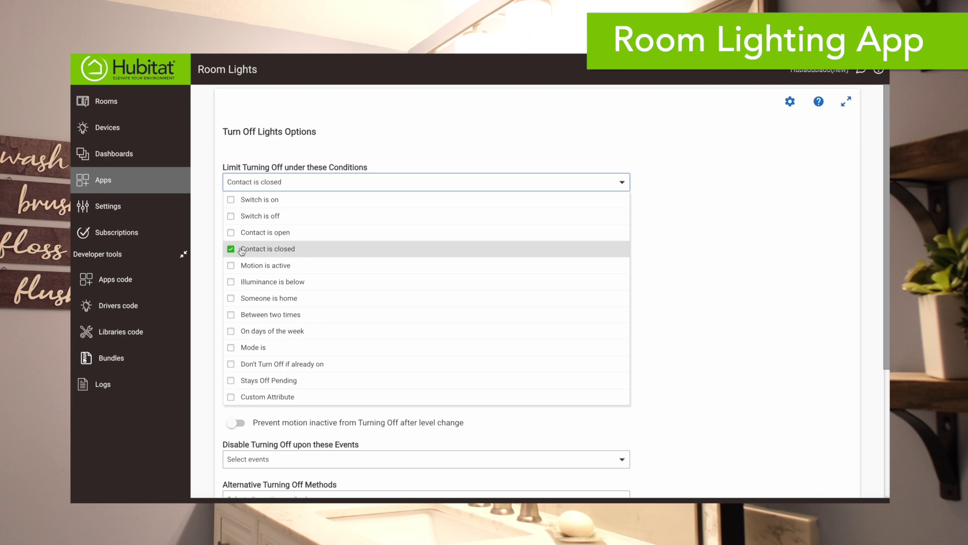
left_click(657, 249)
left_click(276, 222)
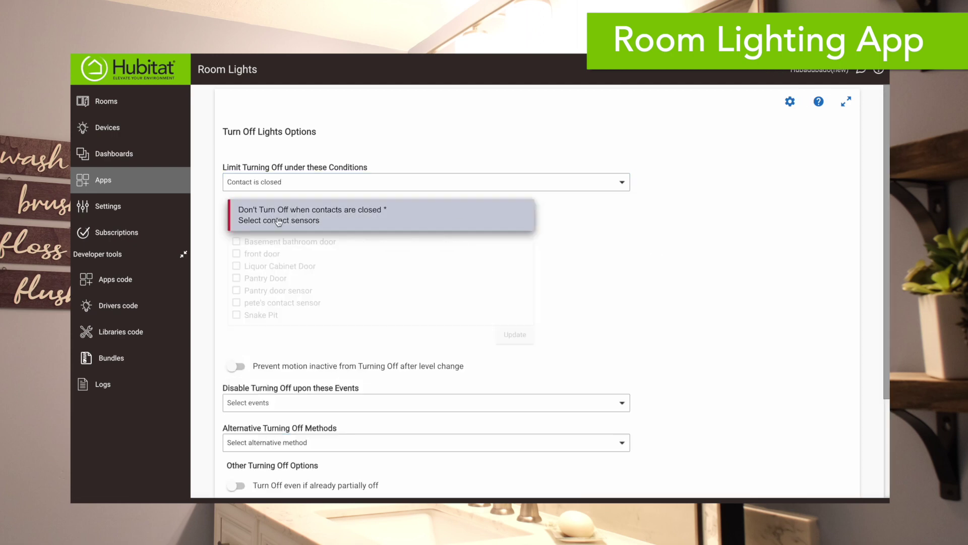
left_click(236, 242)
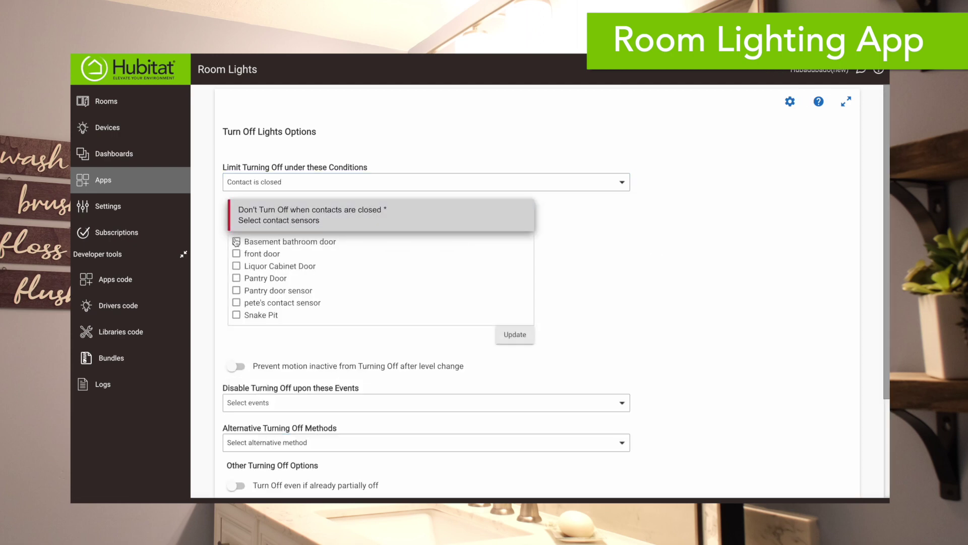
left_click(606, 265)
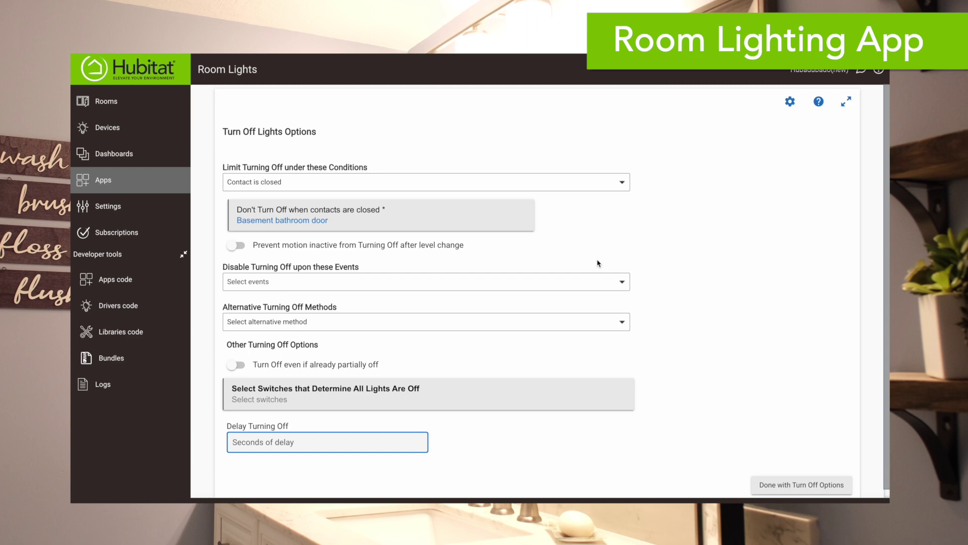
- Finish the turn-off options, set the motion inactivity time to 0 minutes, and close the means to turn off
left_click(775, 485)
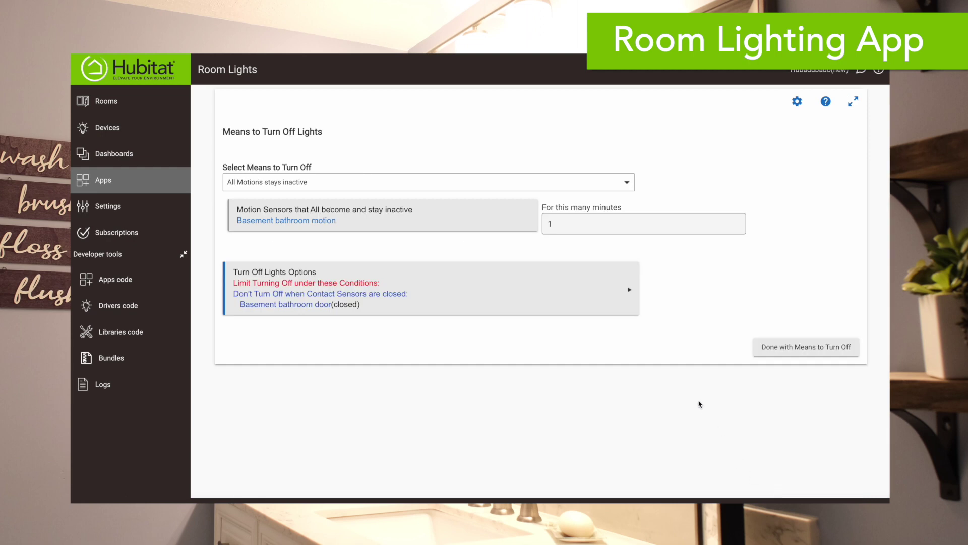
left_click(570, 224)
key("BackSpace")
type("0")
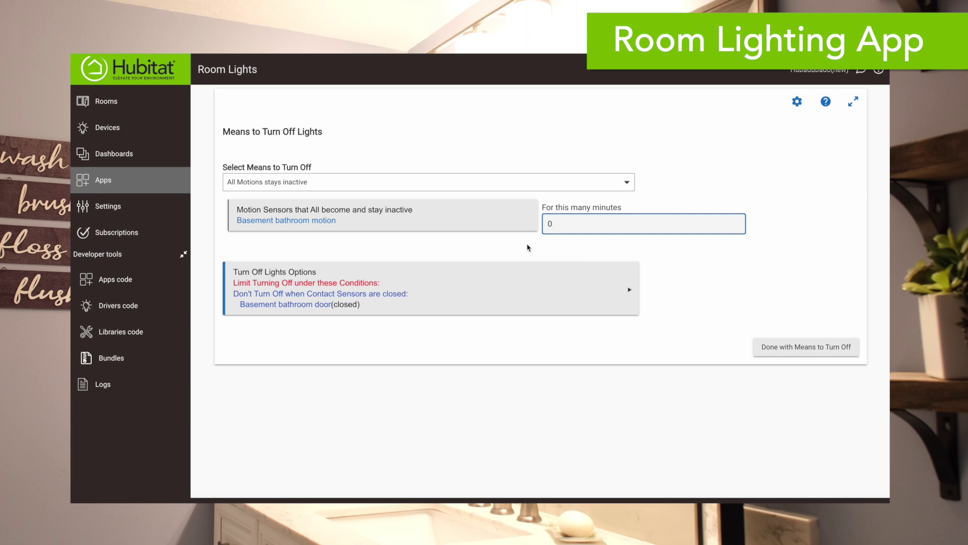
left_click(779, 352)
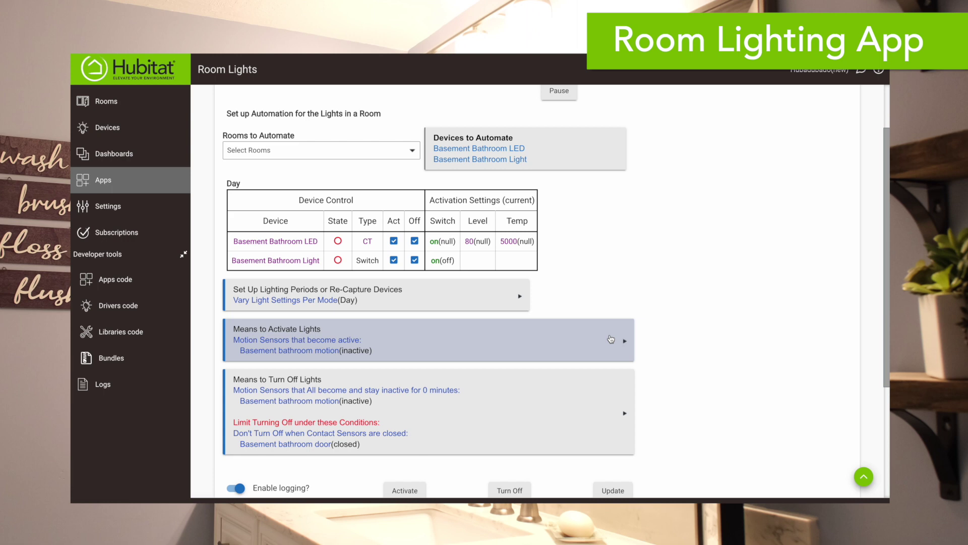
scroll(611, 339, "up", 1)
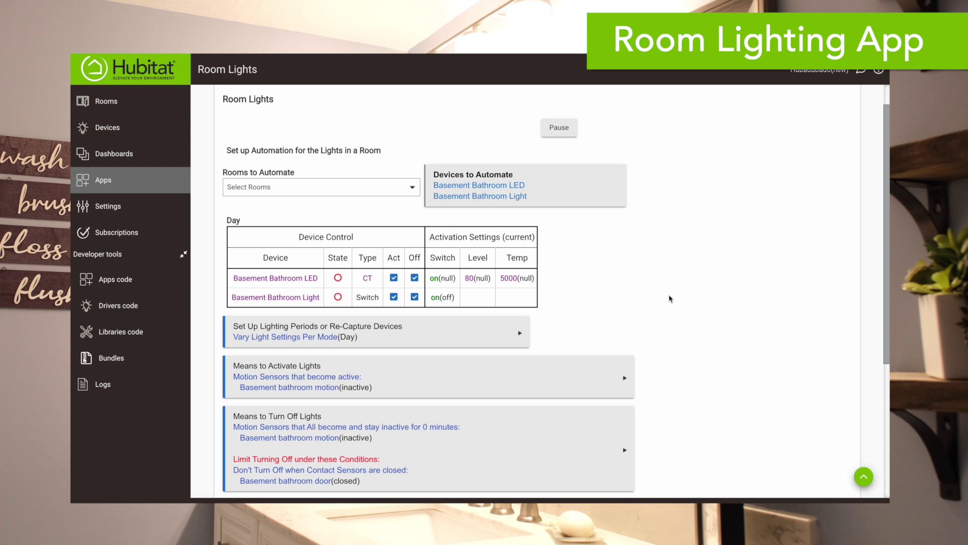
scroll(671, 303, "down", 5)
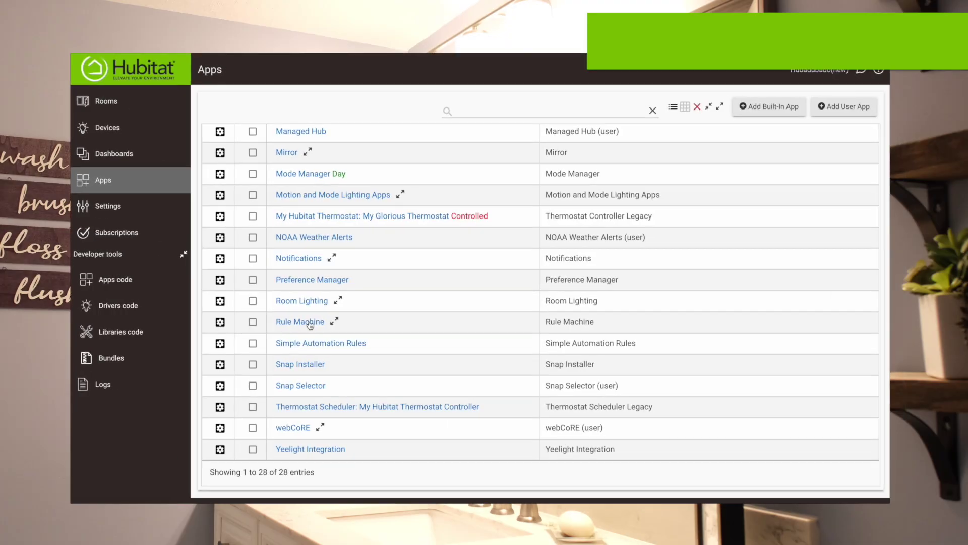
- Create a new rule in Rule Machine and name it "Basement Bathroom motion lights"
left_click(253, 321)
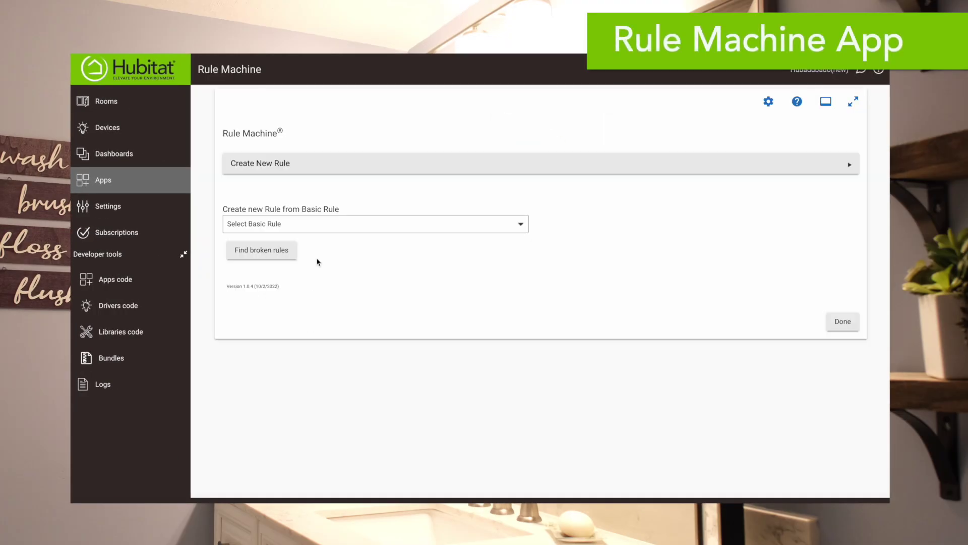
left_click(295, 166)
left_click(295, 166)
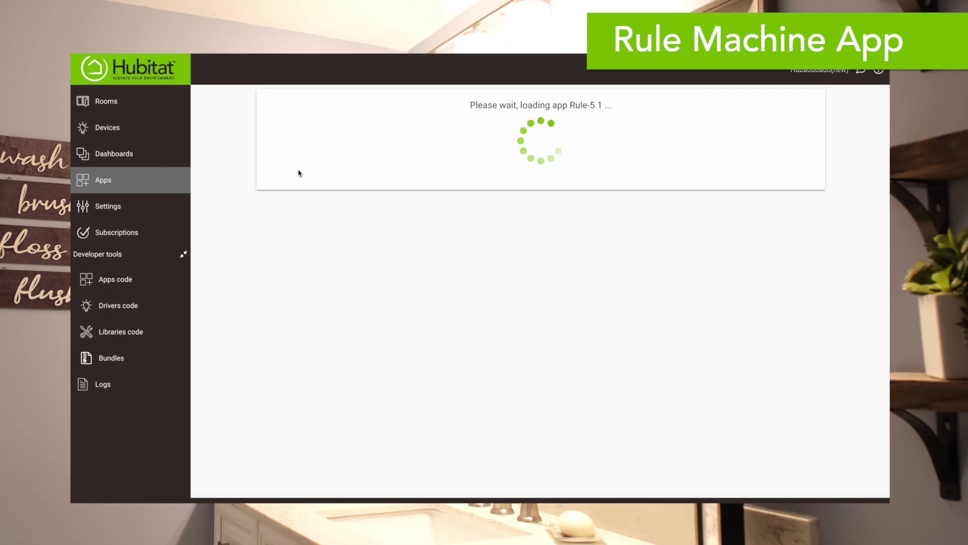
type("Basement")
left_click(334, 201)
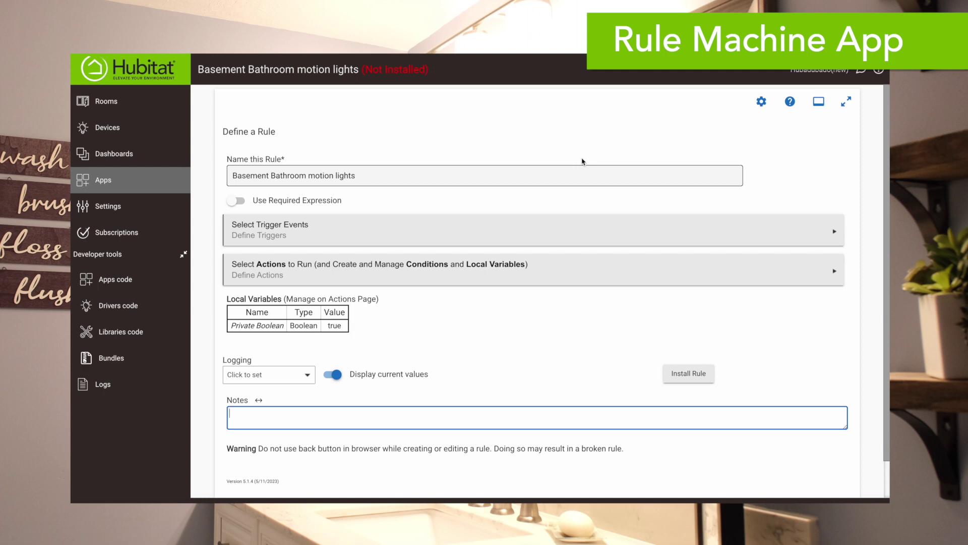
- Define the rule's trigger event as the Basement bathroom motion sensor reporting active, and finish the trigger events
left_click(353, 231)
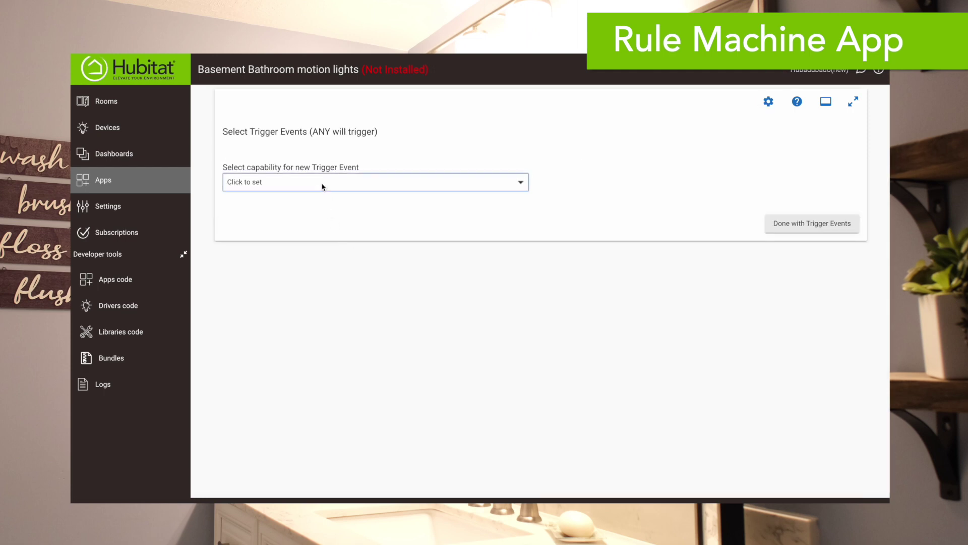
left_click(322, 185)
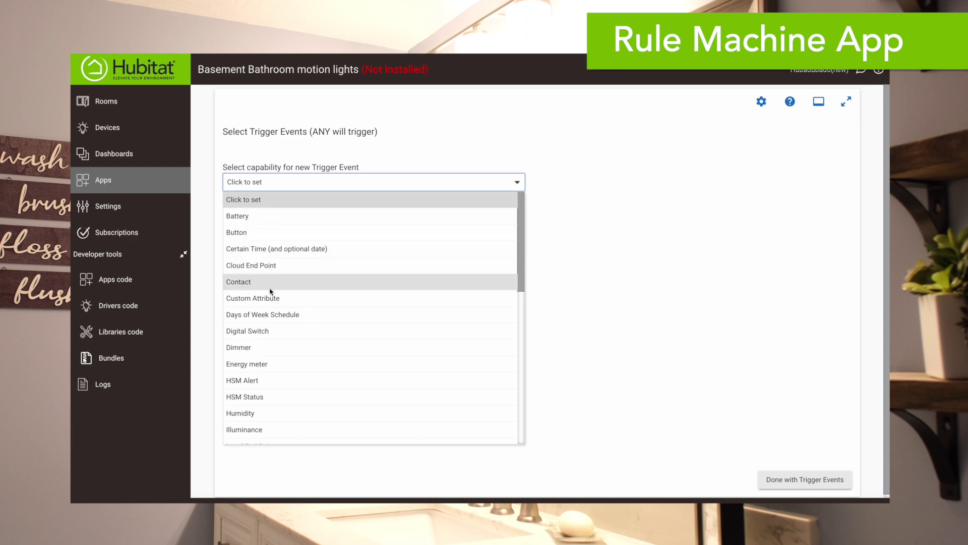
scroll(252, 403, "down", 3)
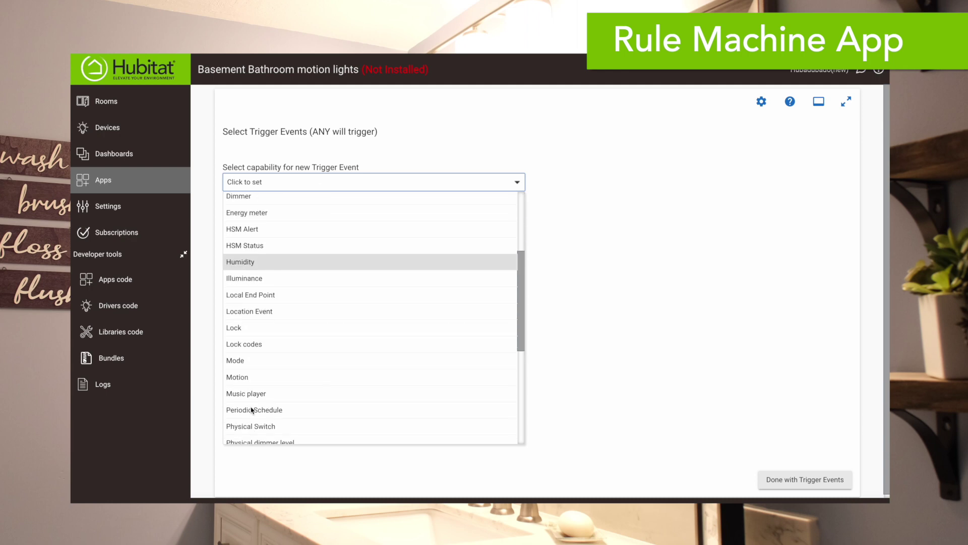
left_click(248, 379)
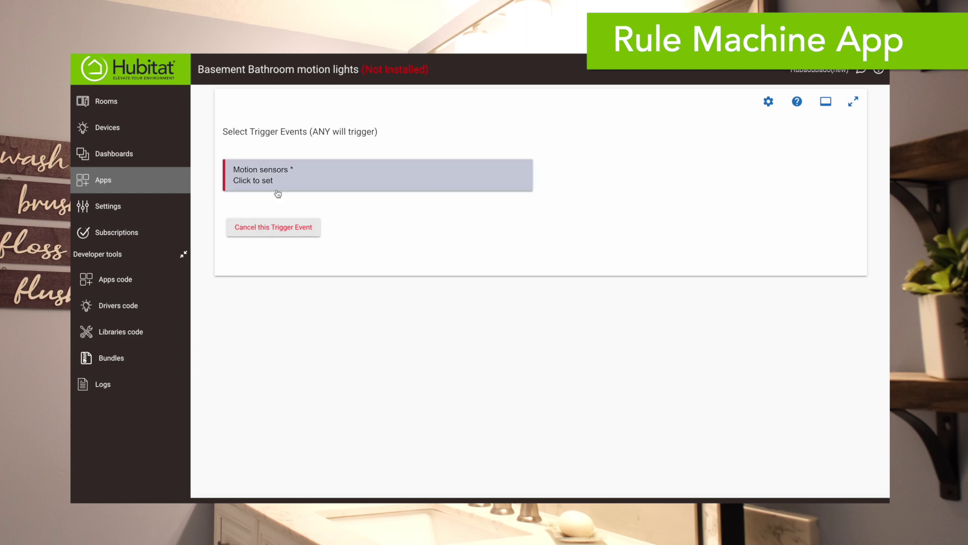
left_click(278, 194)
left_click(231, 201)
left_click(515, 323)
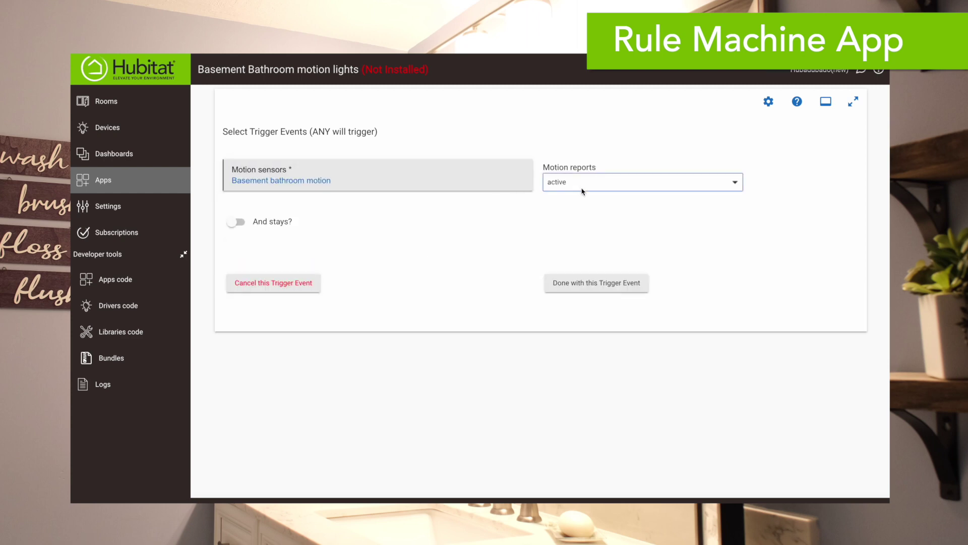
left_click(580, 283)
left_click(788, 372)
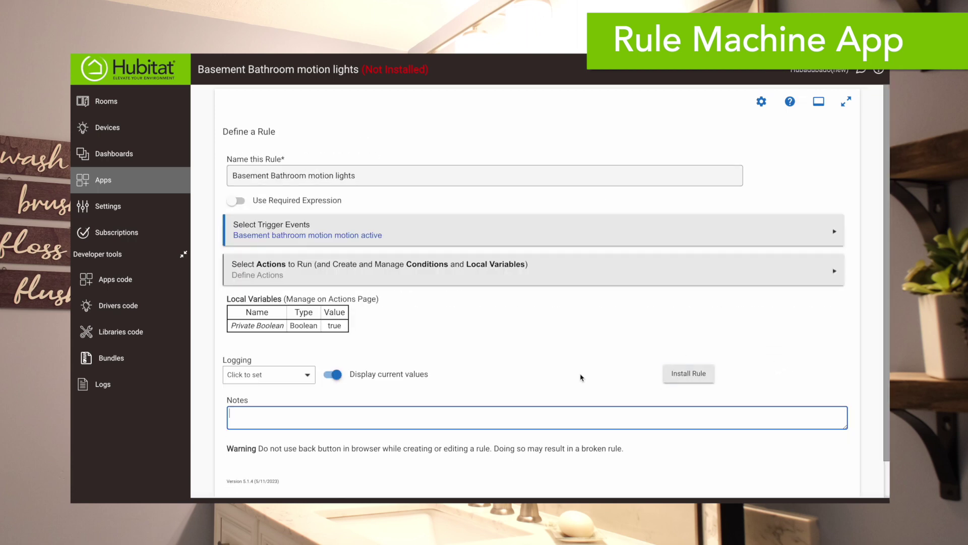
- Add an action to the rule that turns on the Basement Bathroom Light switch
left_click(336, 269)
left_click(246, 161)
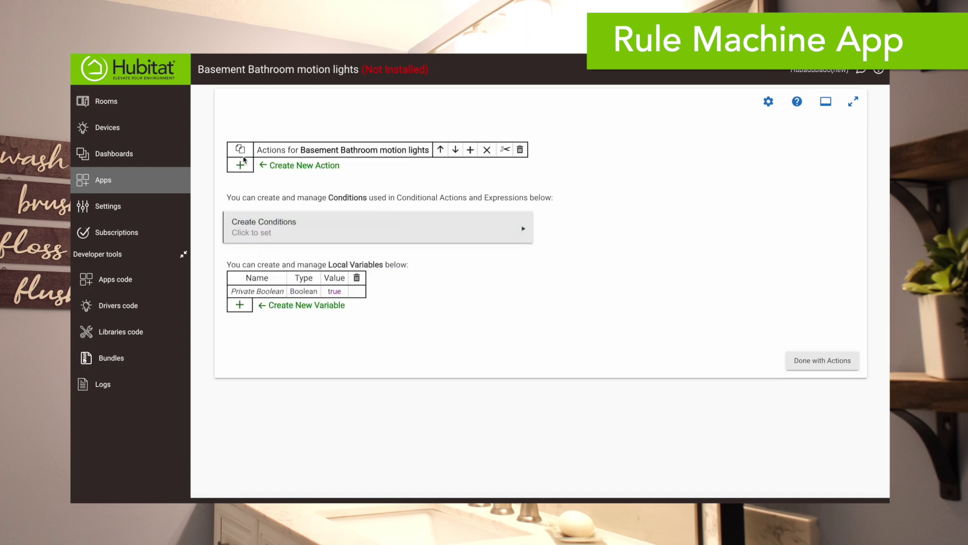
left_click(315, 192)
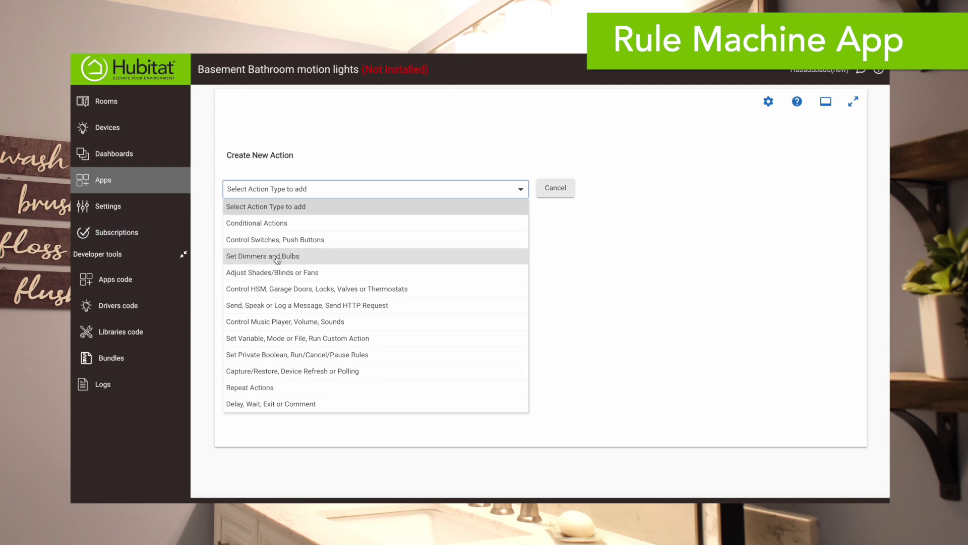
left_click(313, 237)
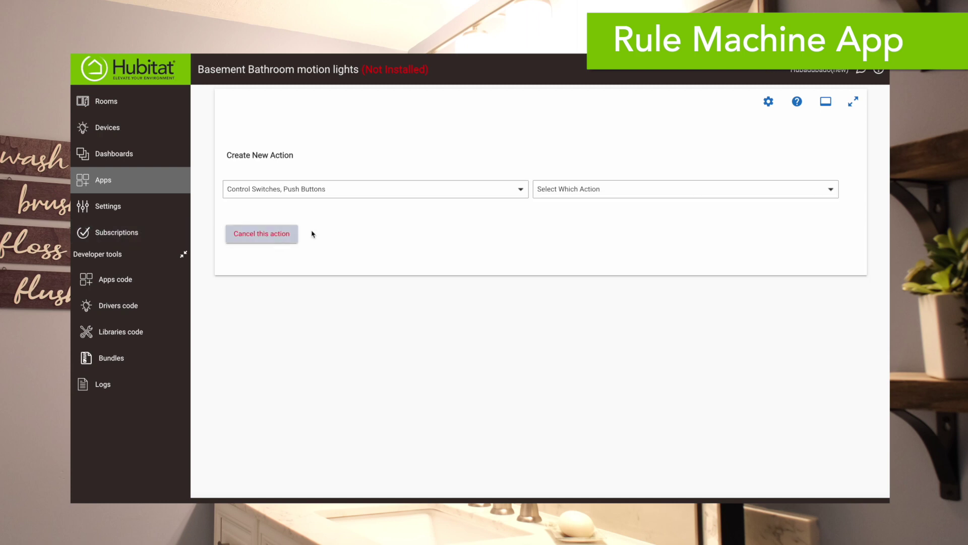
left_click(567, 190)
left_click(565, 225)
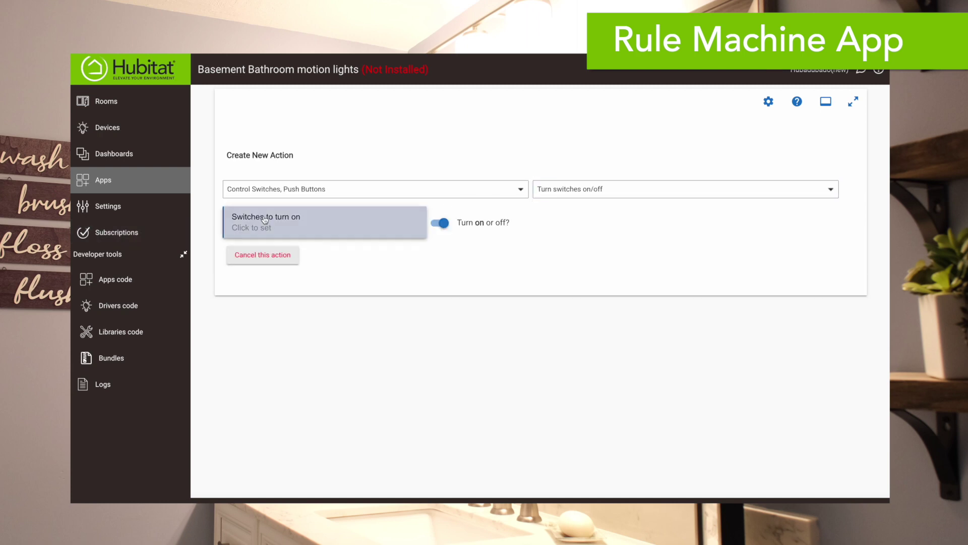
left_click(282, 222)
left_click(408, 398)
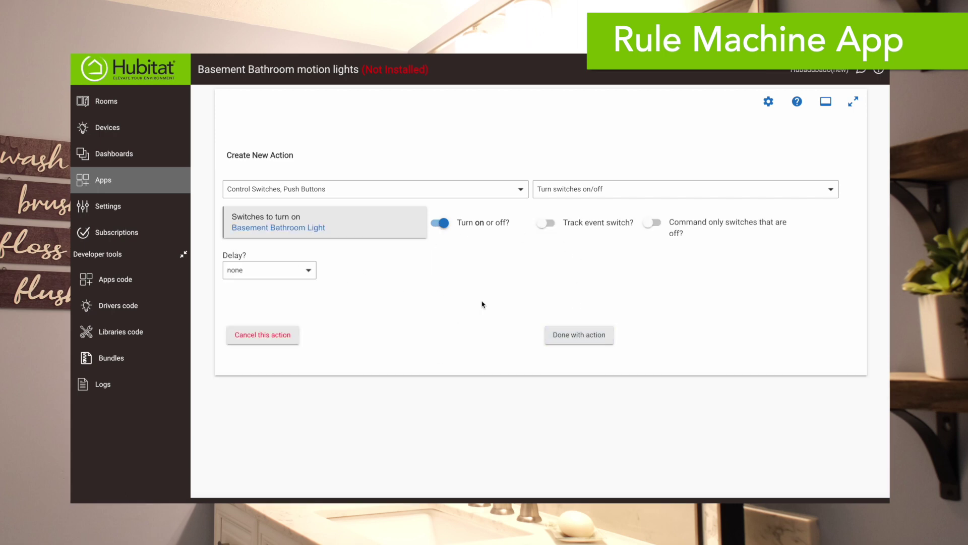
left_click(585, 334)
- Start a second action of the Set color temperature type and choose Basement Bathroom LED as its bulb
left_click(241, 174)
left_click(448, 202)
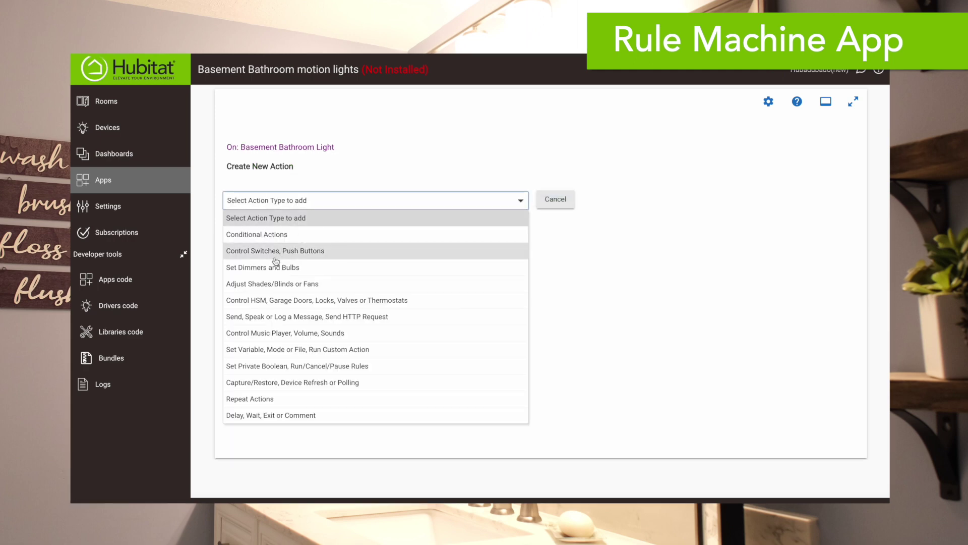
left_click(263, 266)
left_click(559, 200)
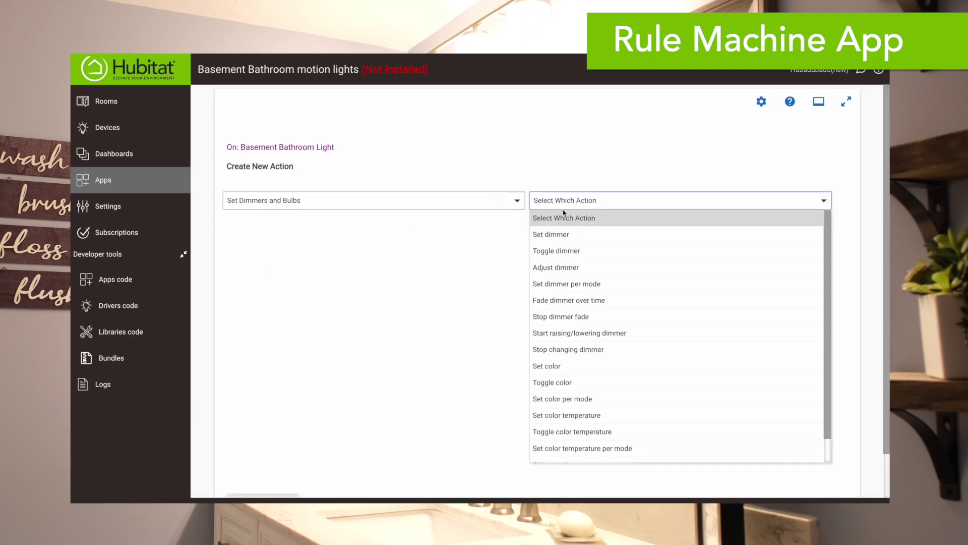
left_click(565, 418)
left_click(337, 235)
left_click(232, 259)
left_click(575, 263)
- Set the LED action's color temperature to 5000 and the bulb level to 80, and finish the action
left_click(288, 282)
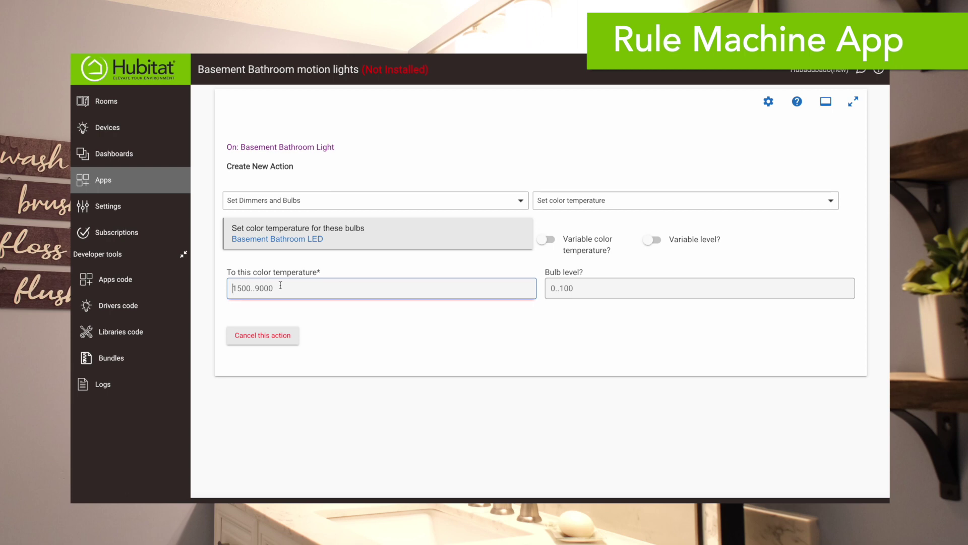
type("5000")
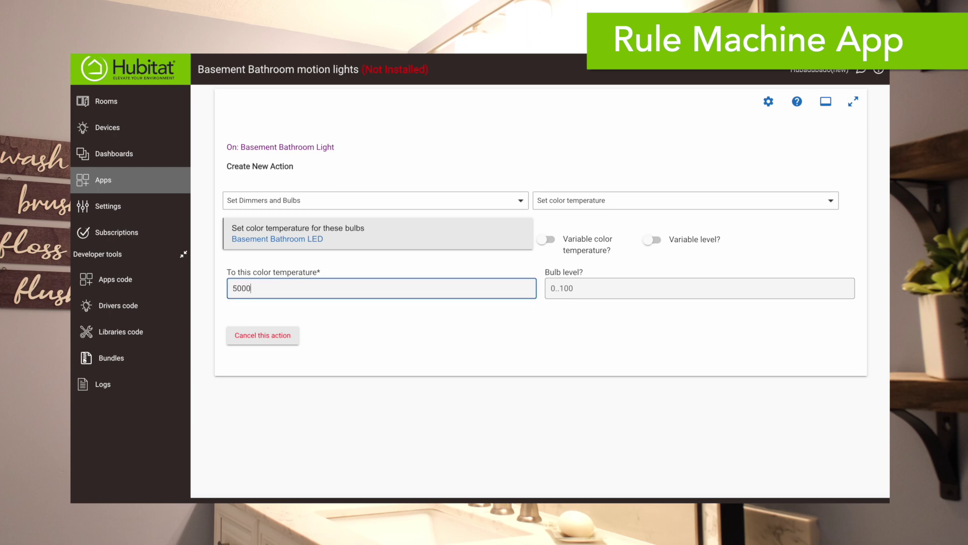
key("Tab")
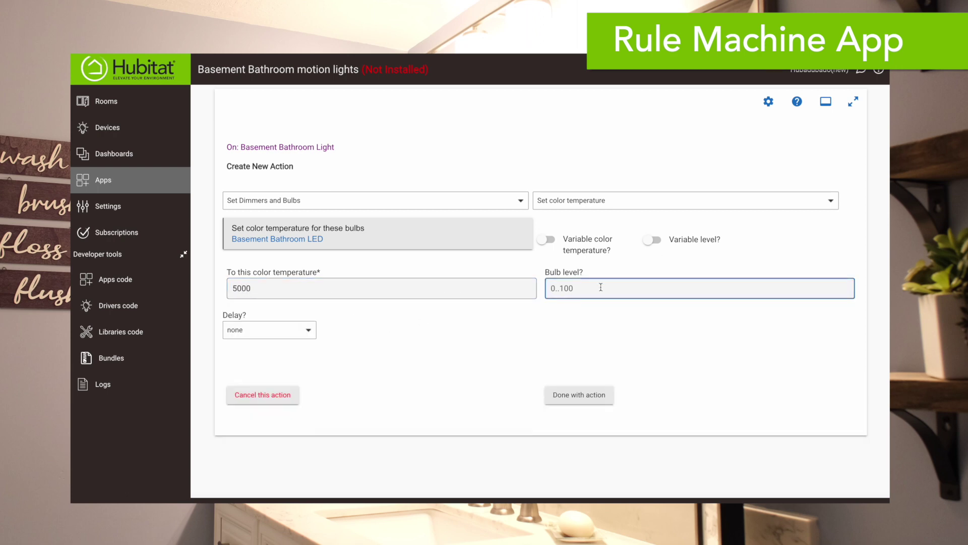
type("80")
key("Tab")
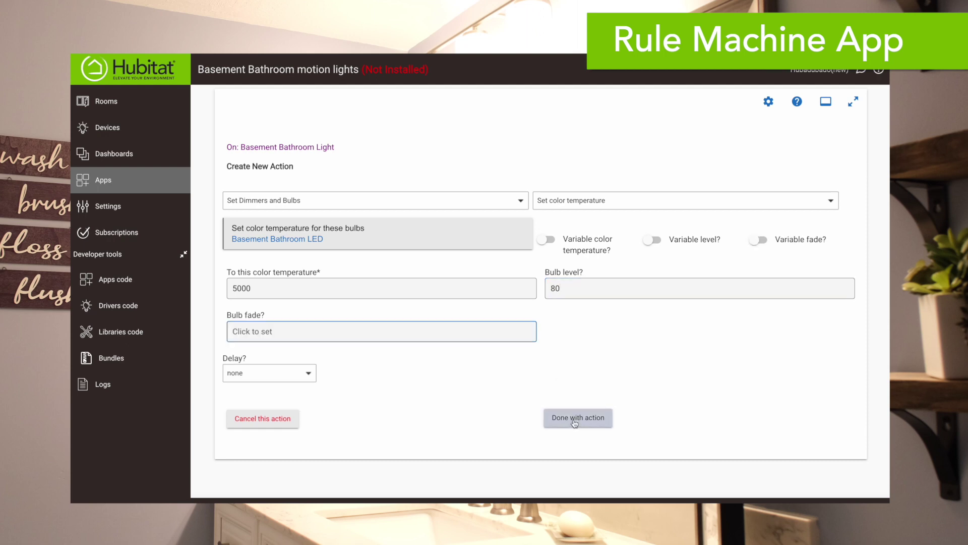
left_click(574, 418)
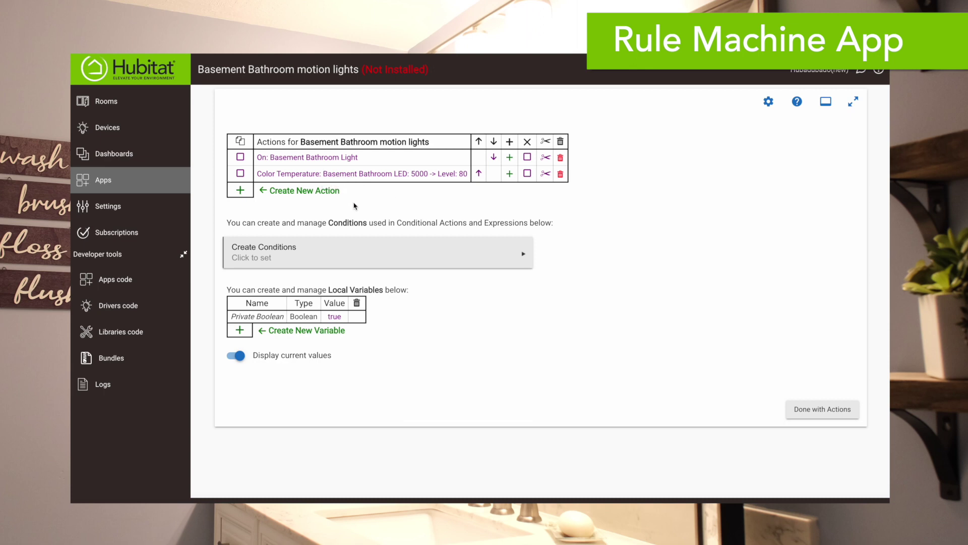
- Start a third action of the Wait for Events type under Delay, Wait, Exit or Comment
left_click(240, 191)
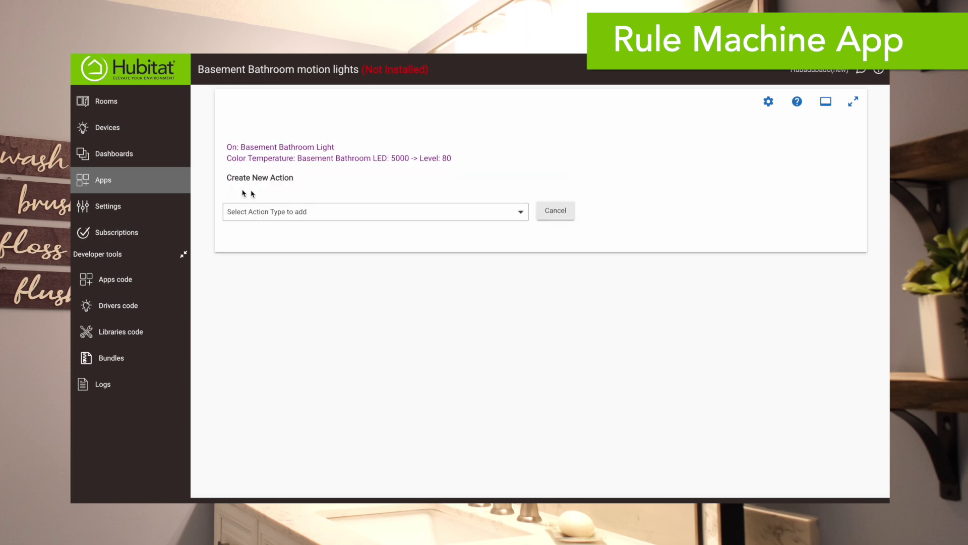
left_click(316, 213)
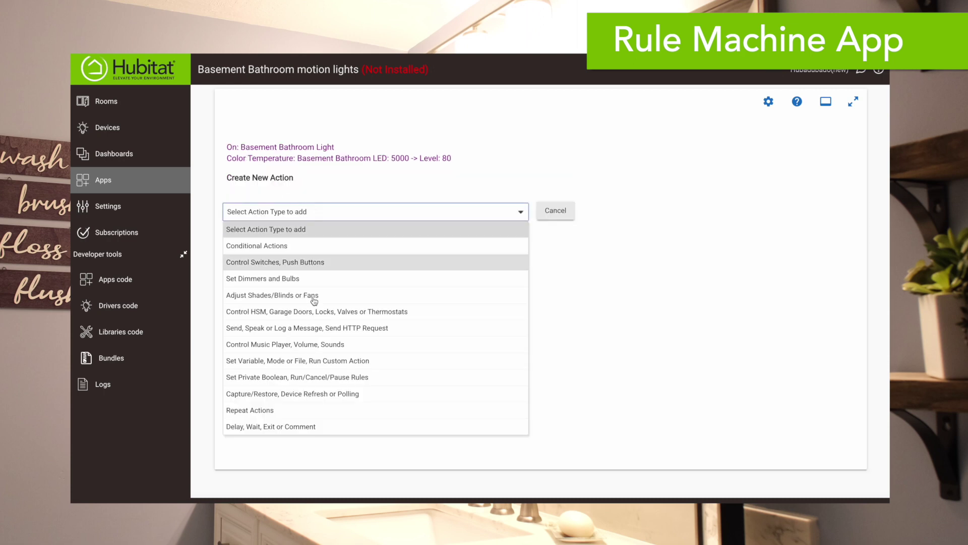
left_click(280, 427)
left_click(575, 214)
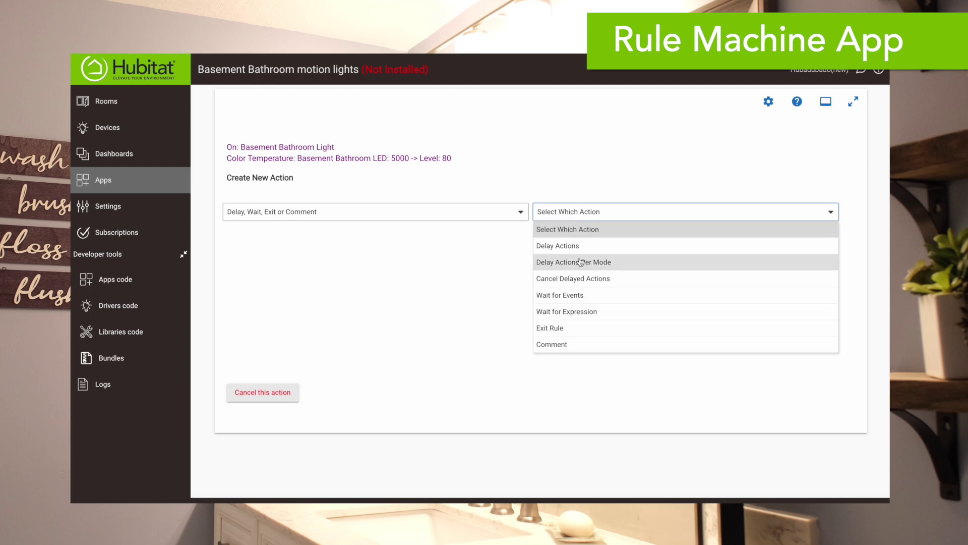
left_click(573, 298)
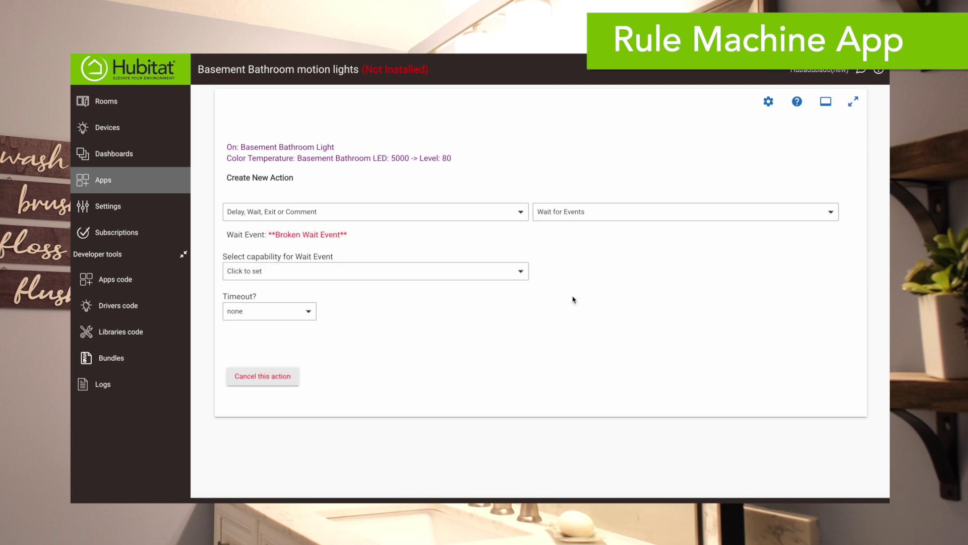
- Define the wait event as the Basement bathroom motion sensor reporting inactive
left_click(275, 276)
scroll(281, 411, "down", 4)
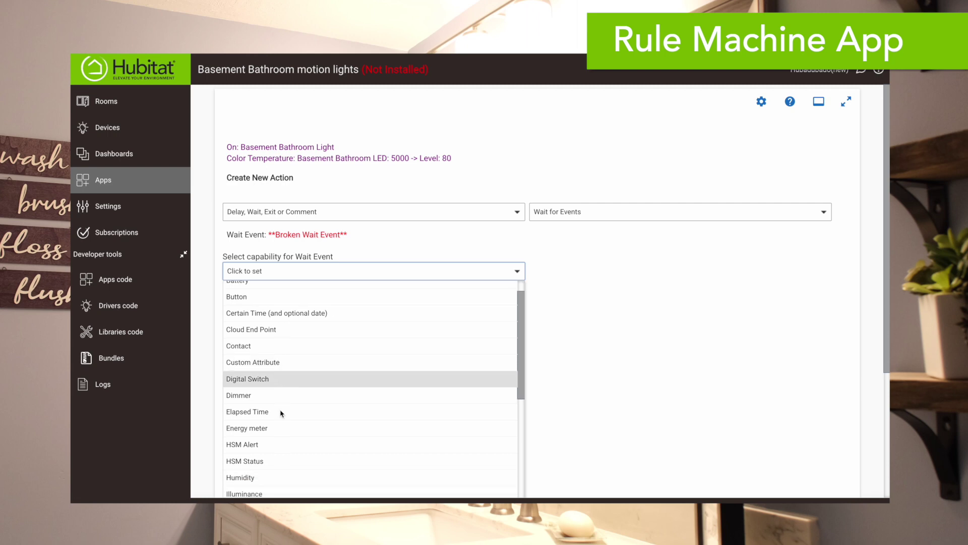
left_click(247, 425)
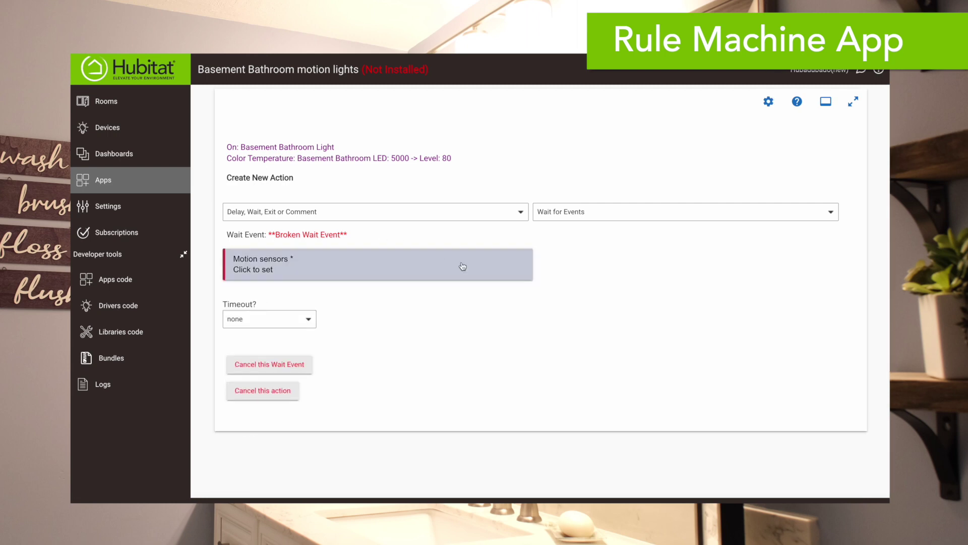
left_click(357, 271)
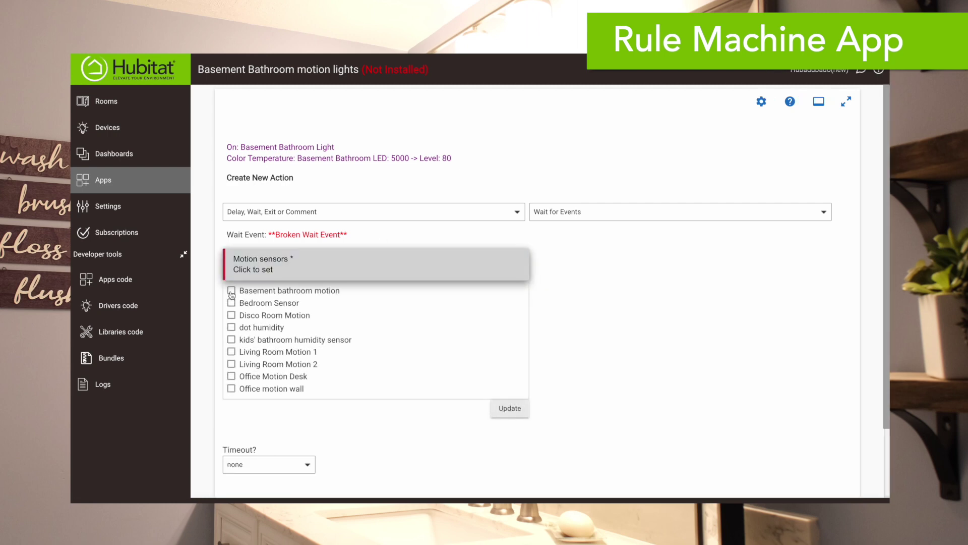
left_click(231, 291)
left_click(583, 314)
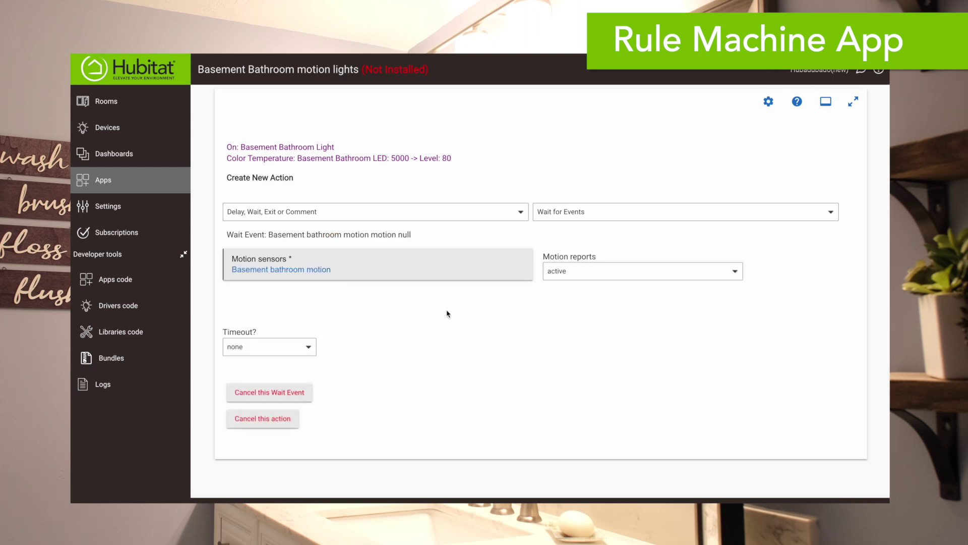
left_click(594, 269)
left_click(557, 323)
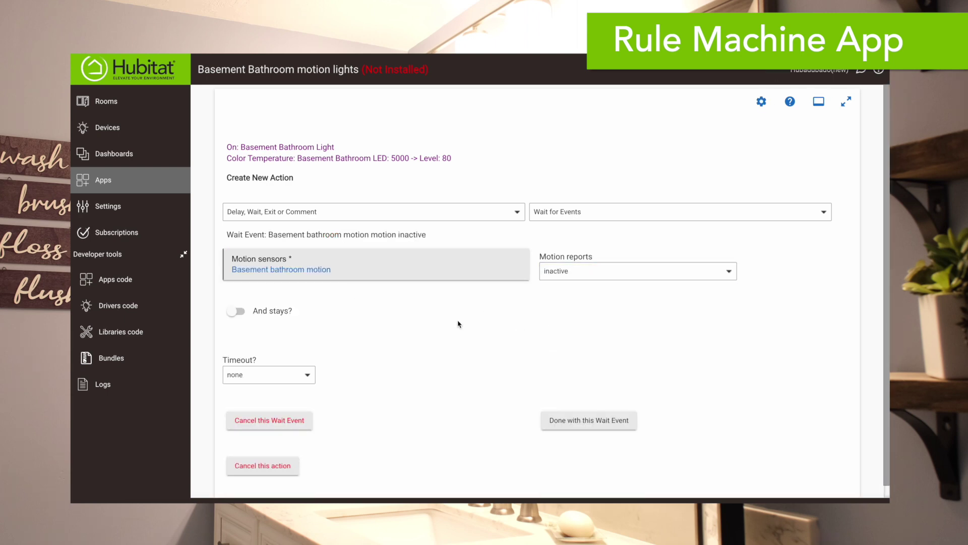
- Finish the motion inactive wait action and start a fourth action of the IF Expression THEN type under Conditional Actions
left_click(589, 425)
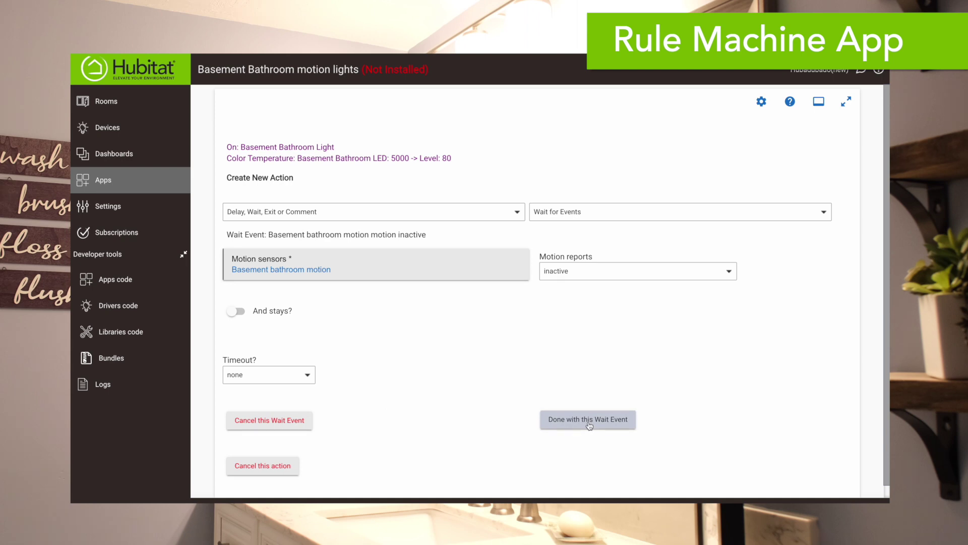
left_click(609, 327)
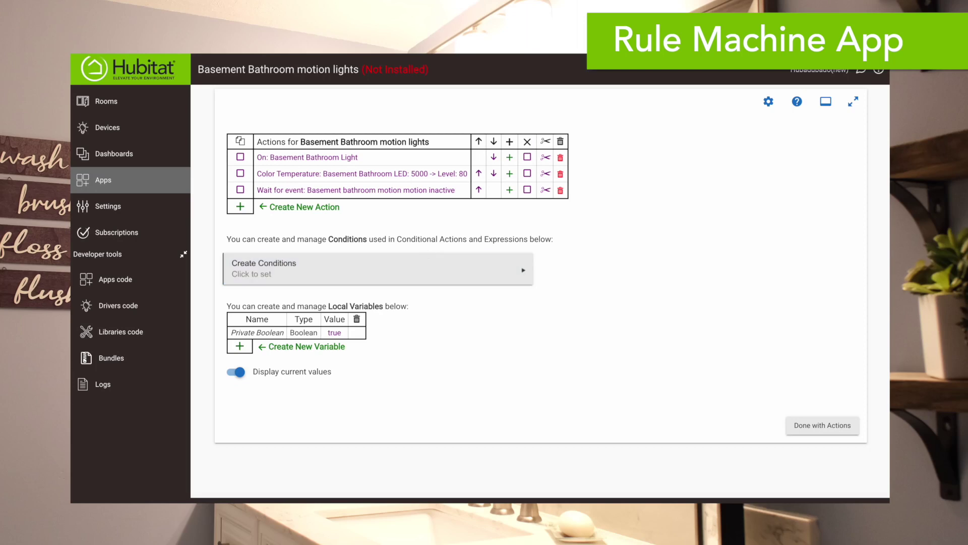
left_click(243, 207)
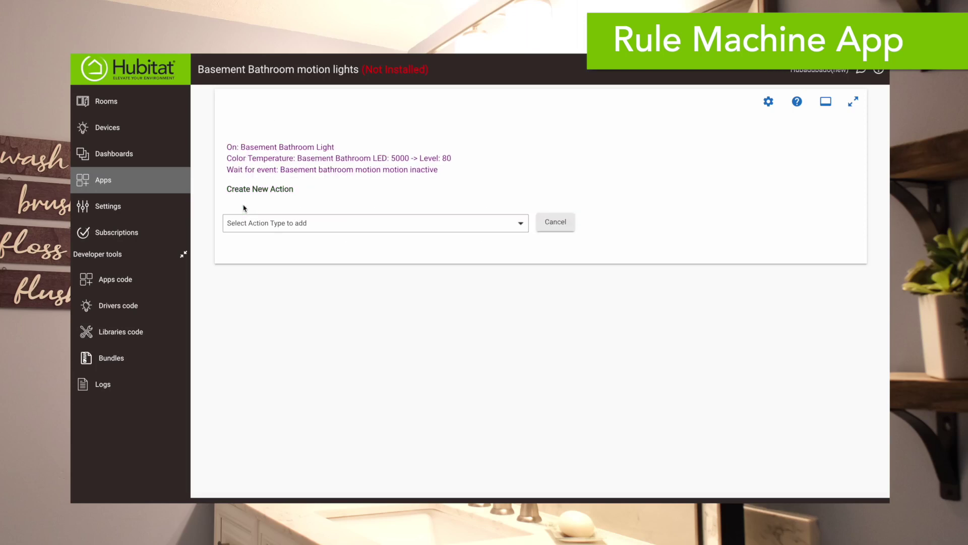
left_click(308, 223)
left_click(276, 258)
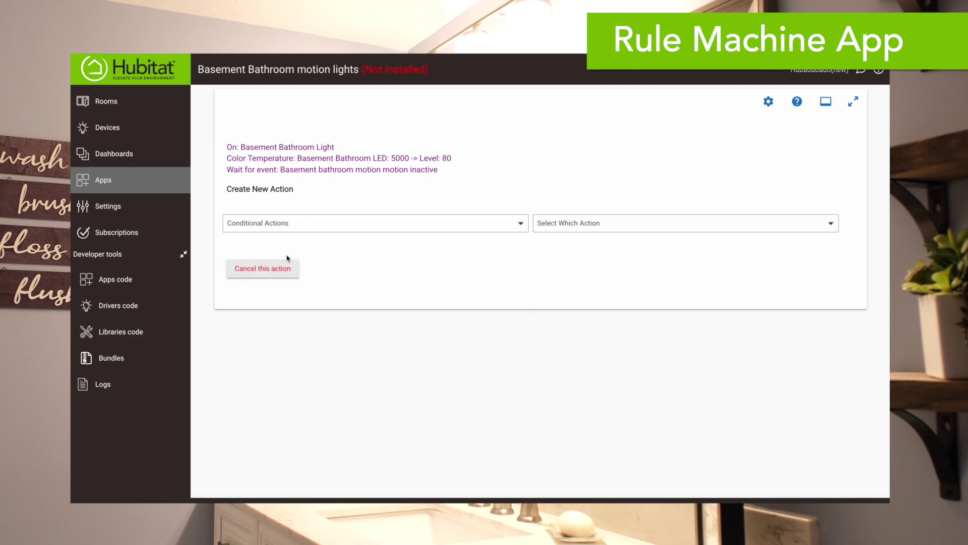
left_click(581, 223)
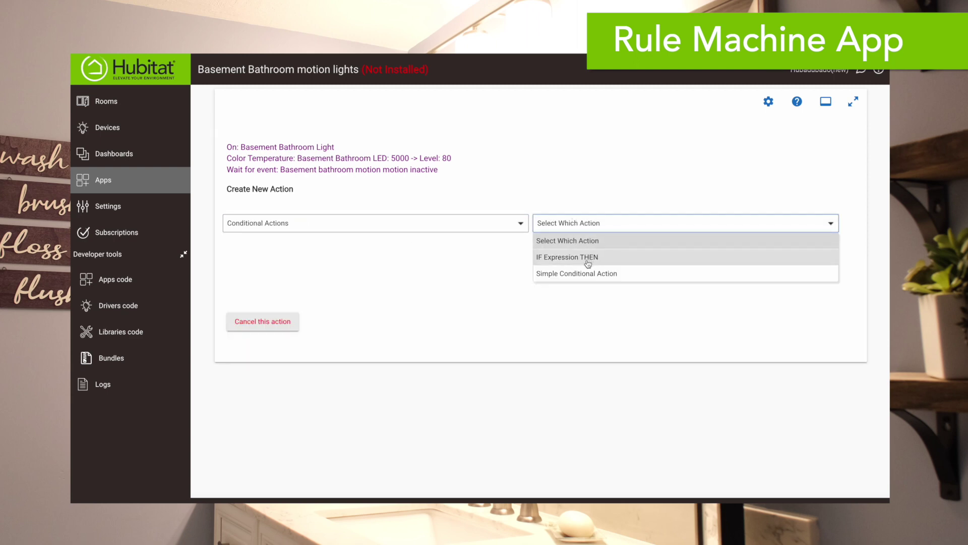
left_click(588, 258)
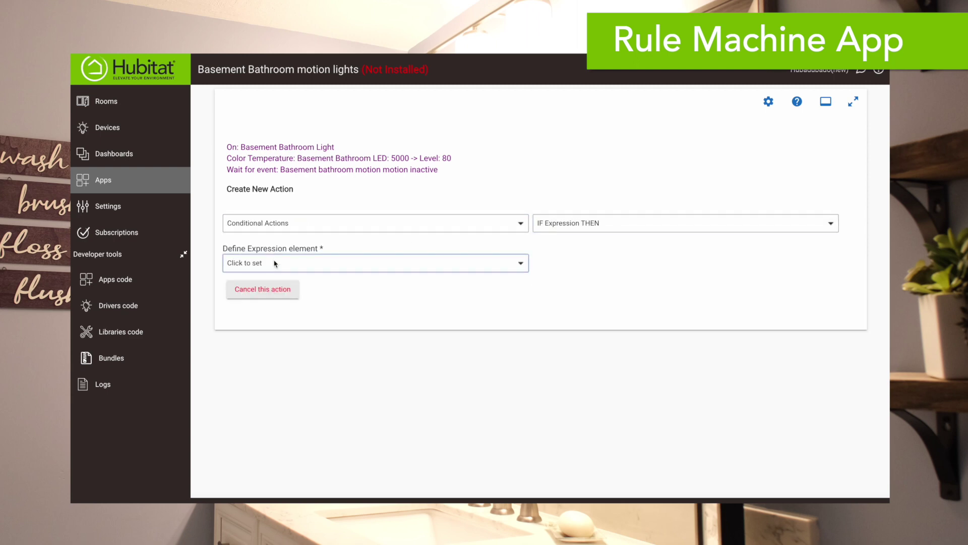
- Define the IF expression as a new condition with the Basement bathroom door contact open, and complete the conditional action
left_click(276, 263)
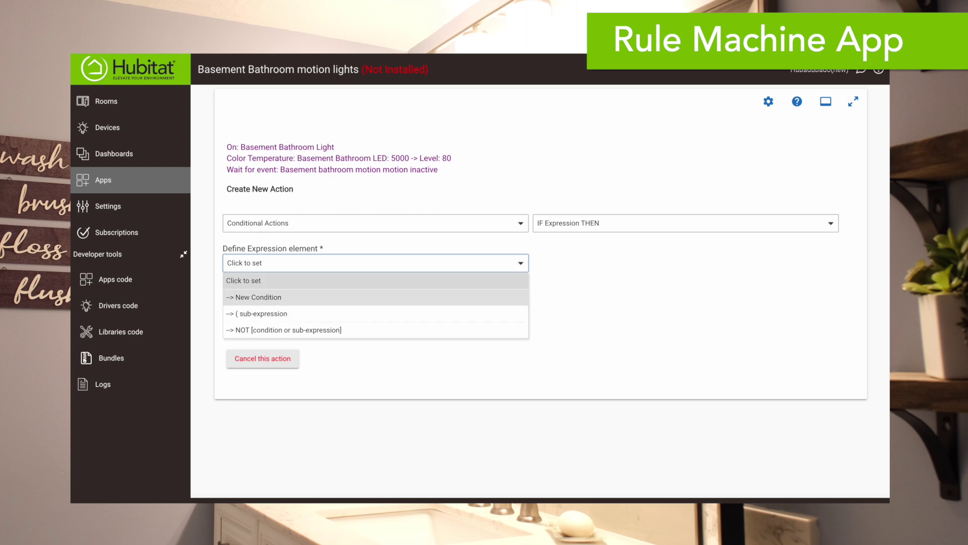
left_click(257, 297)
left_click(271, 266)
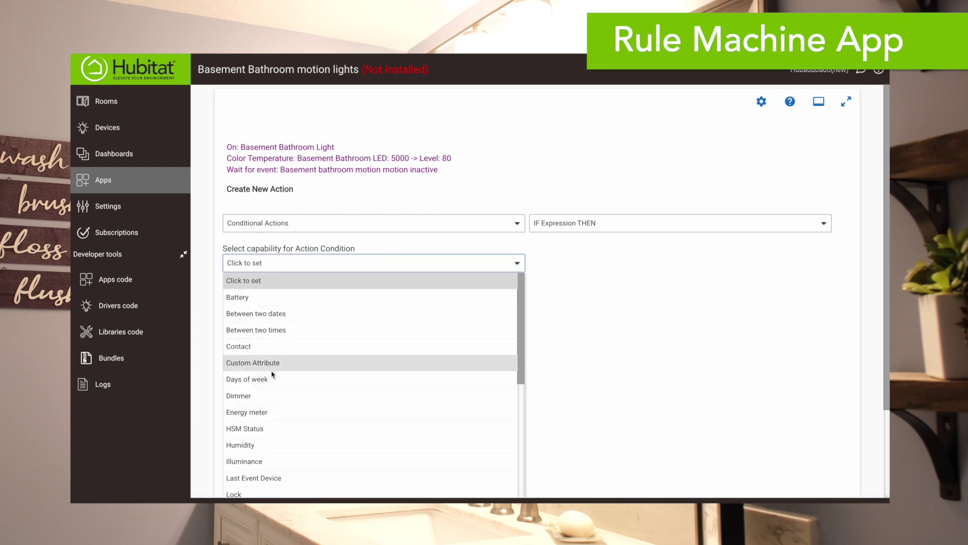
left_click(254, 347)
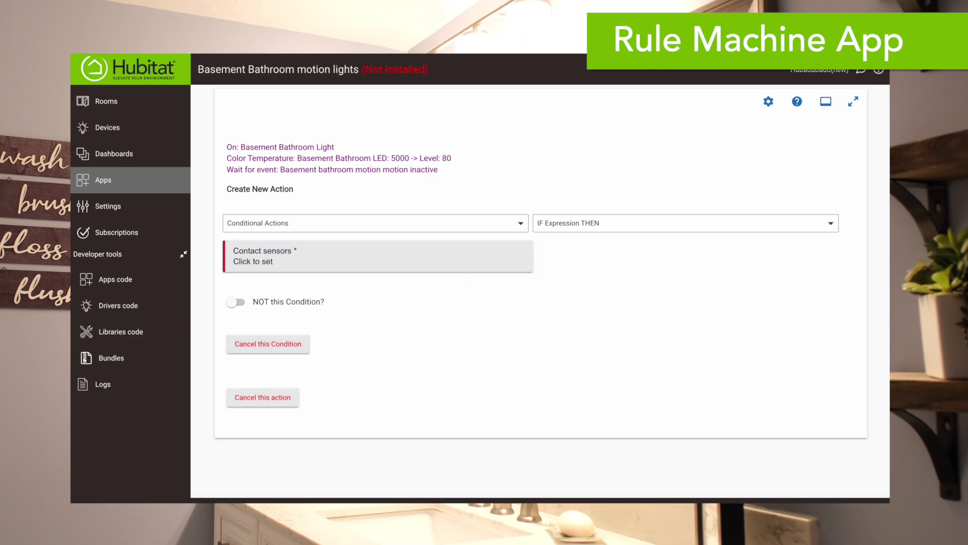
left_click(367, 258)
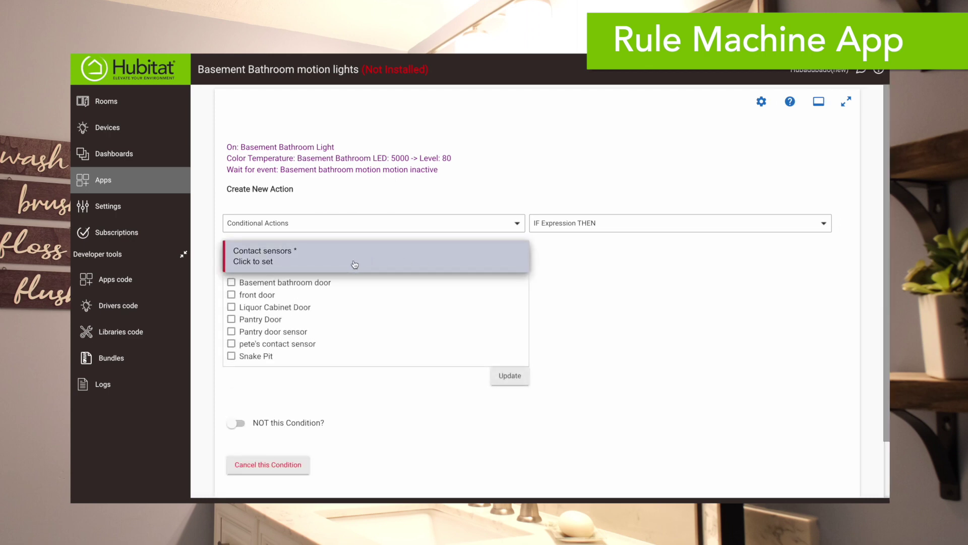
left_click(231, 282)
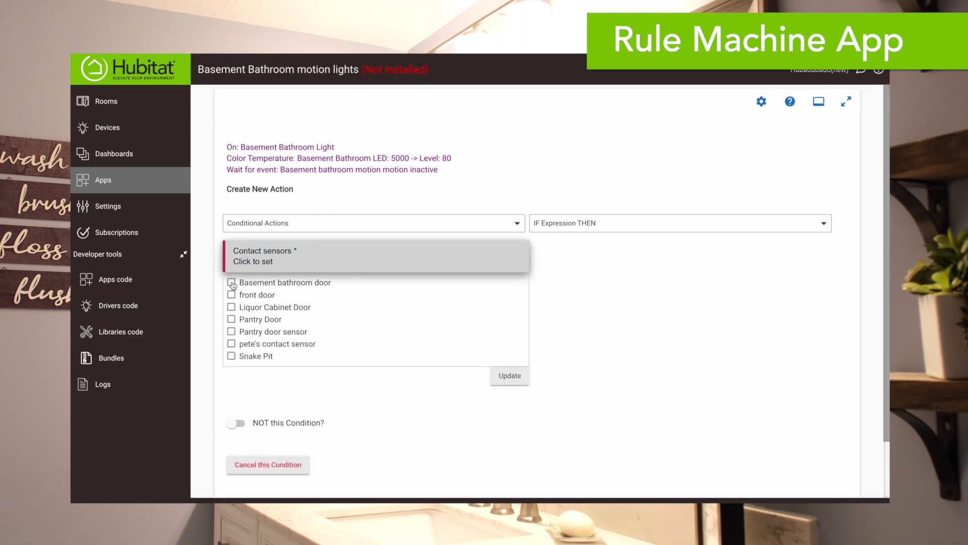
left_click(560, 291)
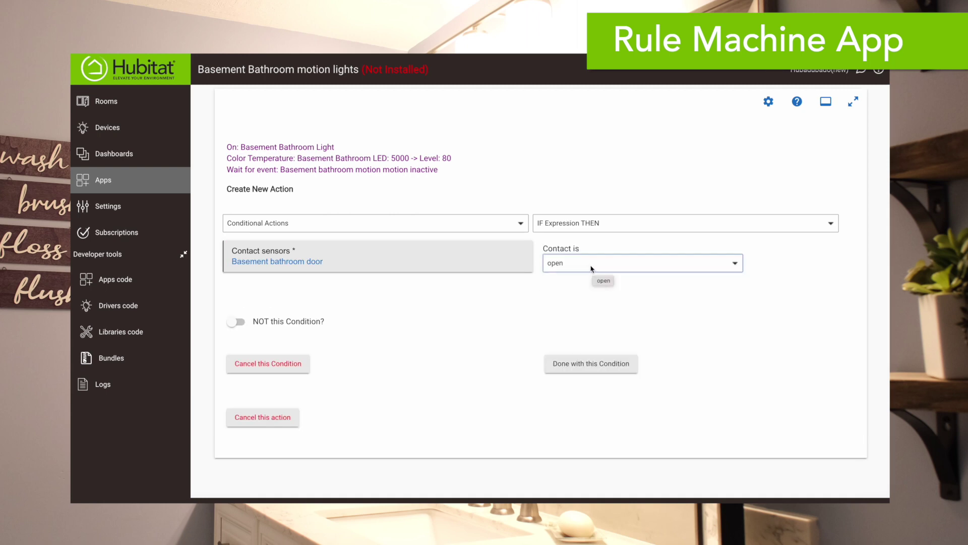
left_click(591, 363)
left_click(678, 359)
- Start an action inside the IF block of the Turn switches on/off type under Control Switches, Push Buttons
left_click(238, 225)
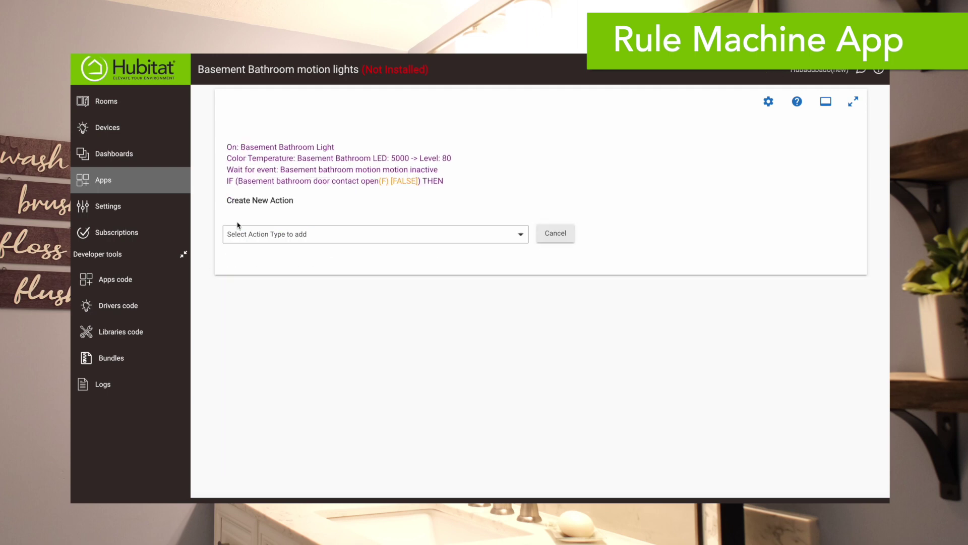
left_click(375, 234)
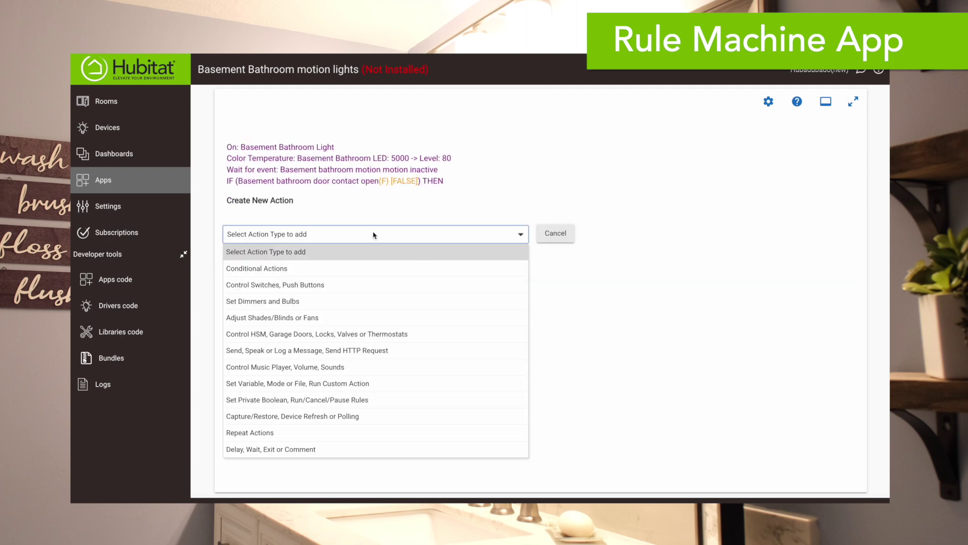
left_click(260, 285)
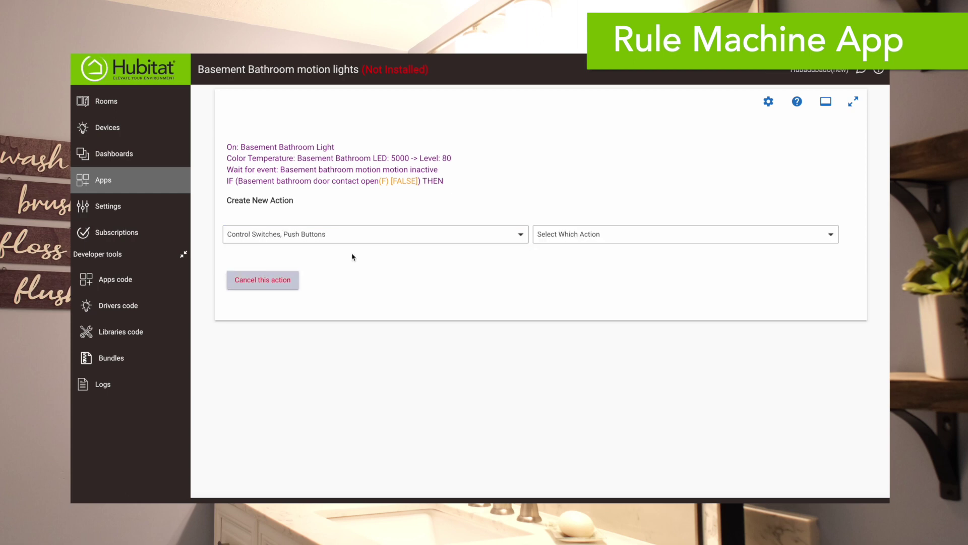
left_click(558, 243)
left_click(579, 271)
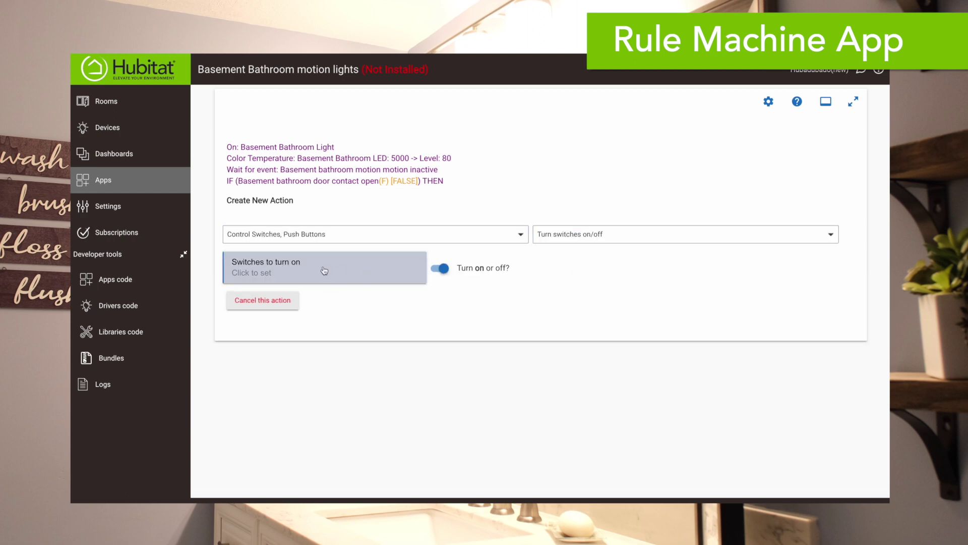
- Choose Basement Bathroom LED and Basement Bathroom Light for the IF branch, set them to turn off, and finish the action
left_click(324, 270)
left_click(231, 293)
left_click(231, 307)
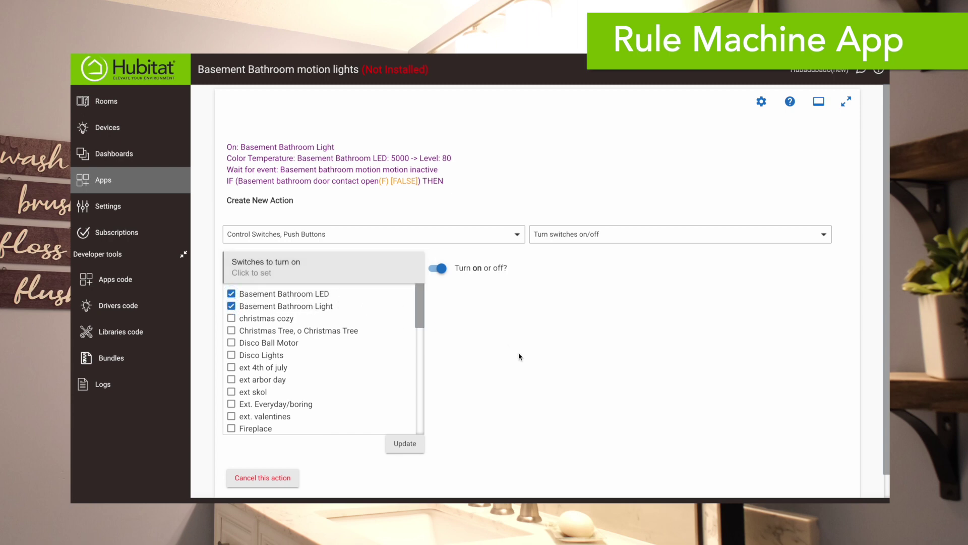
left_click(410, 444)
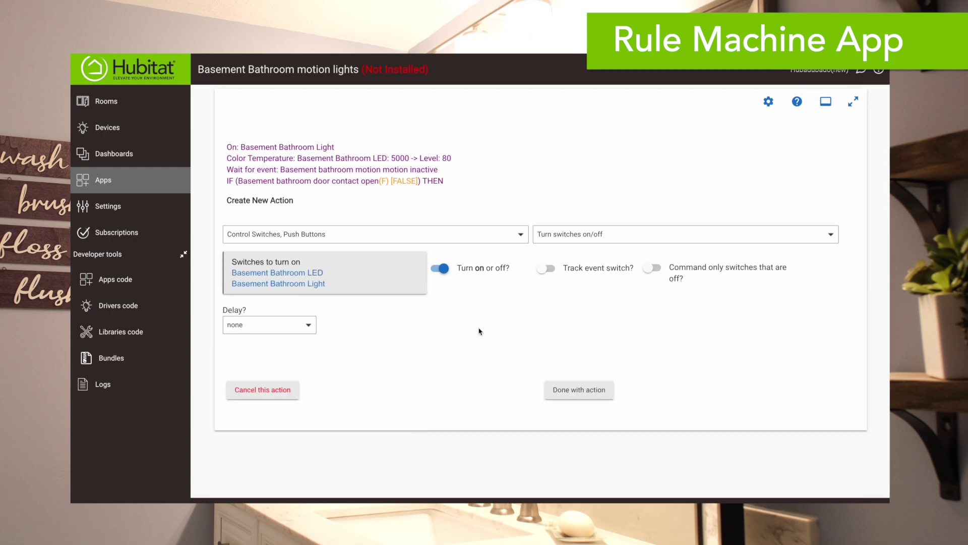
left_click(442, 270)
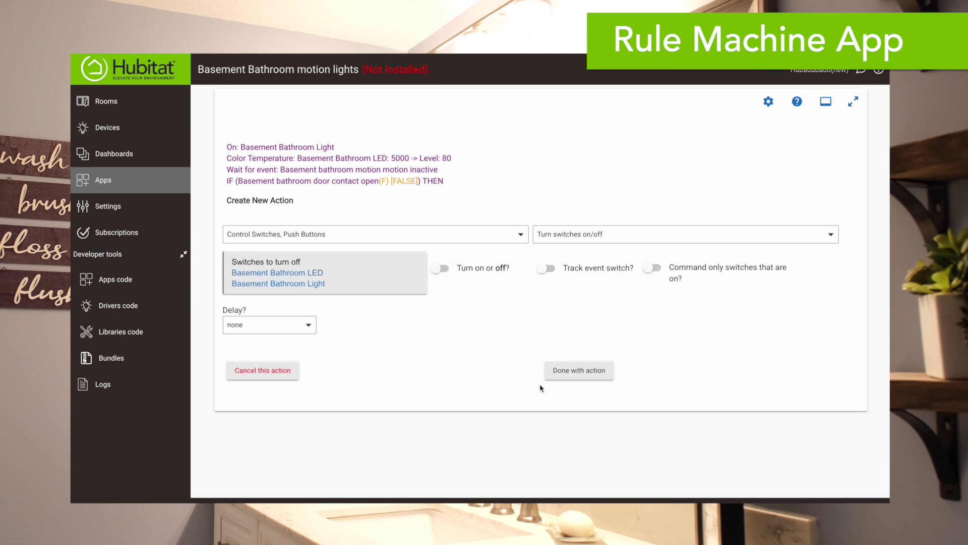
left_click(570, 374)
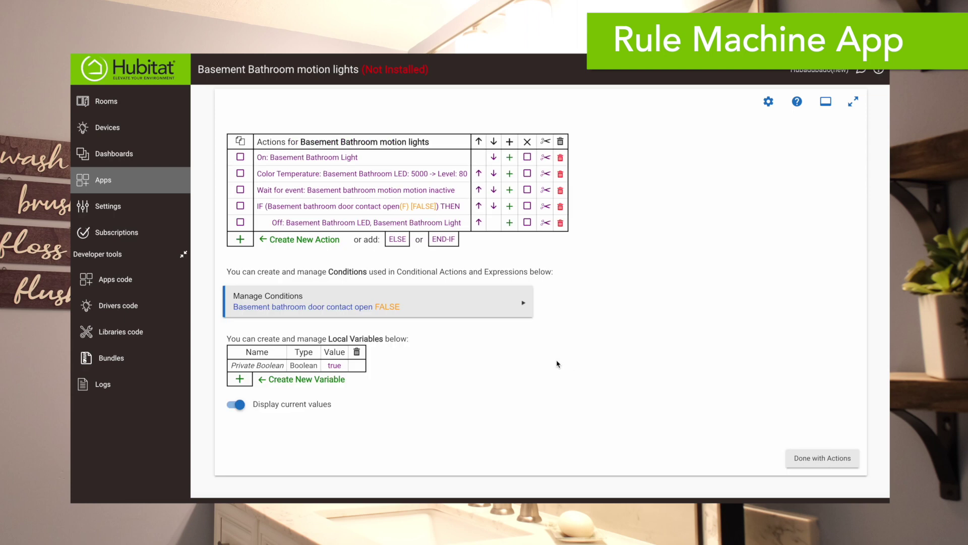
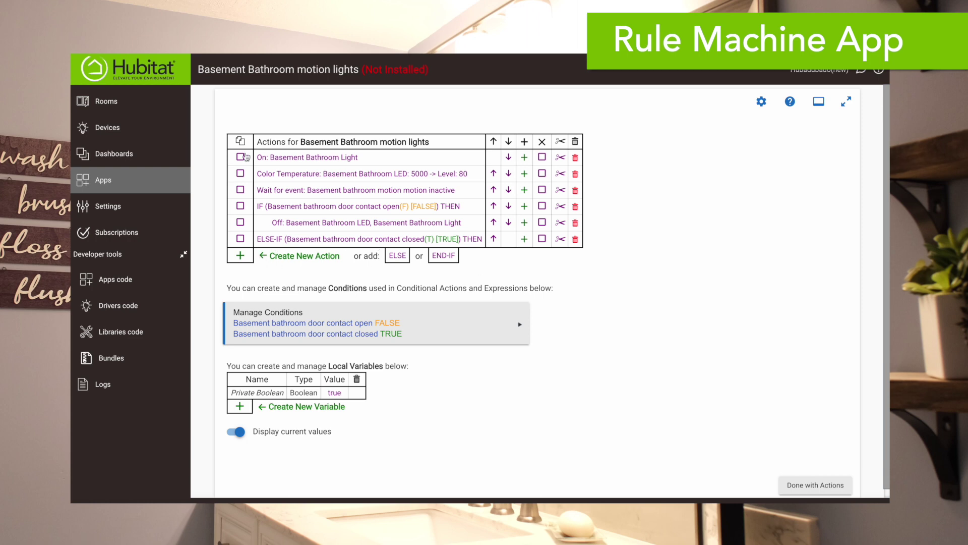
- Start an action under the ELSE-IF door closed branch of the Wait for Events type in Delay, Wait, Exit or Comment
left_click(240, 256)
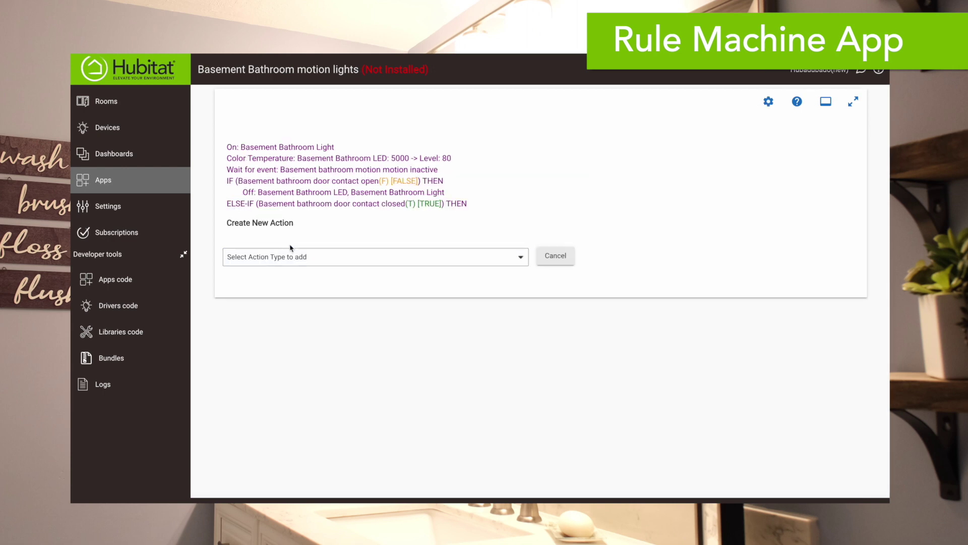
left_click(338, 259)
left_click(281, 448)
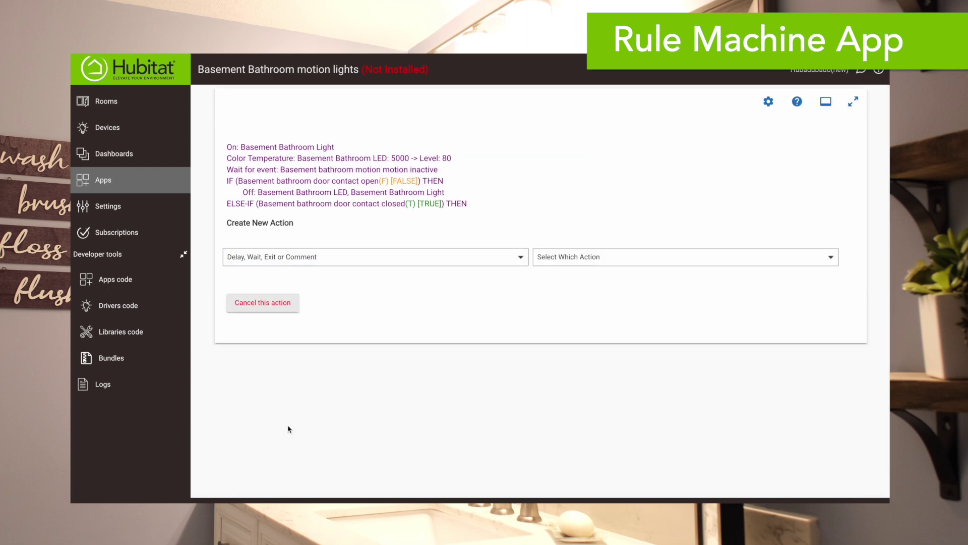
left_click(565, 258)
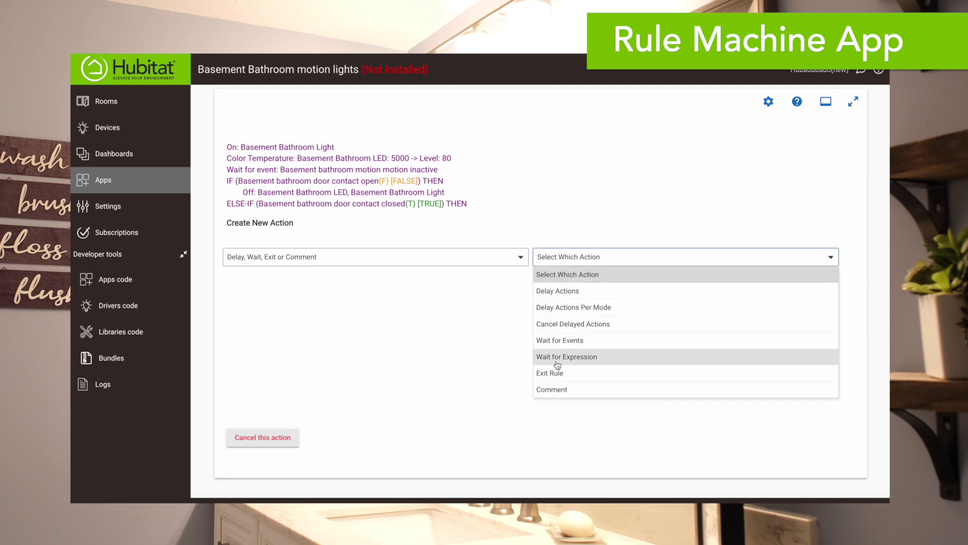
left_click(557, 340)
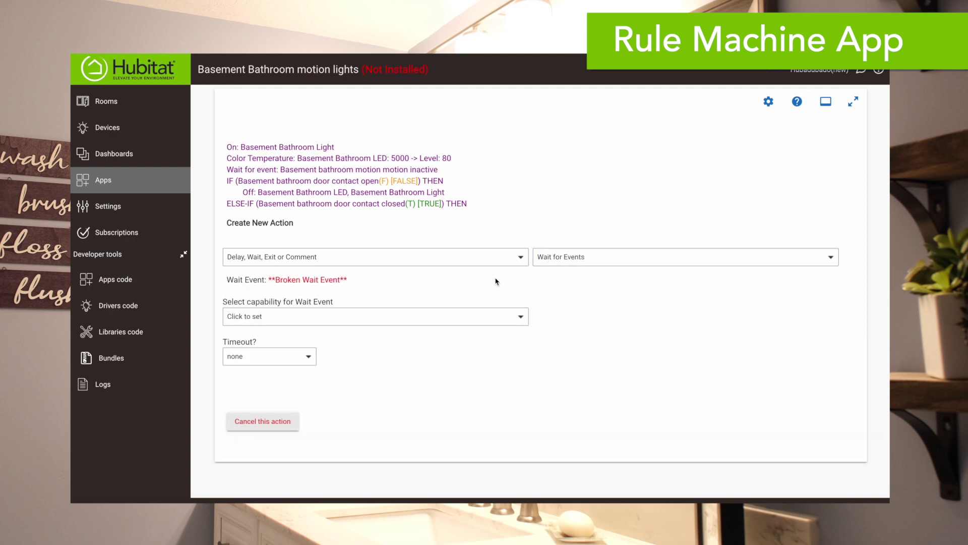
- Define the ELSE-IF wait event as the Basement bathroom door contact sensor reporting open, and finish the wait action
left_click(270, 317)
left_click(263, 416)
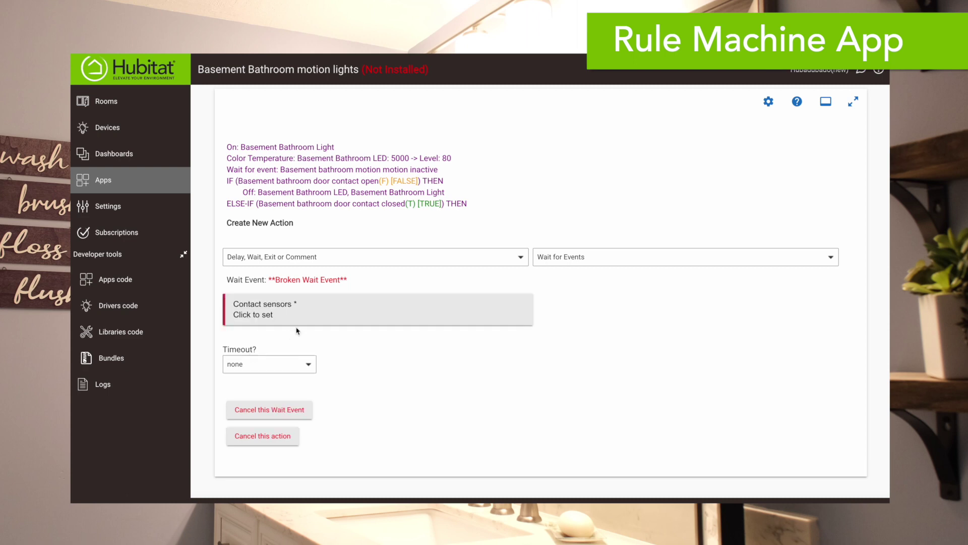
left_click(289, 316)
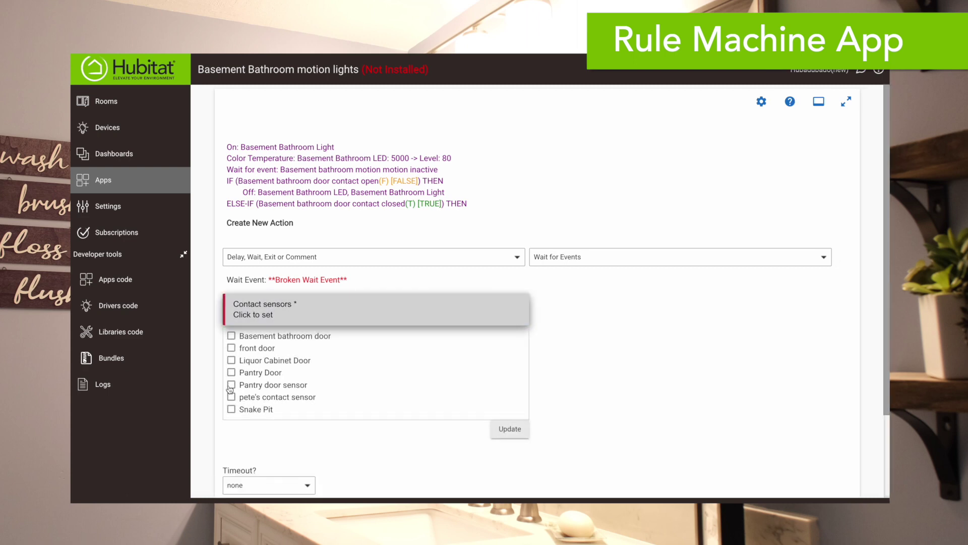
left_click(231, 336)
left_click(331, 436)
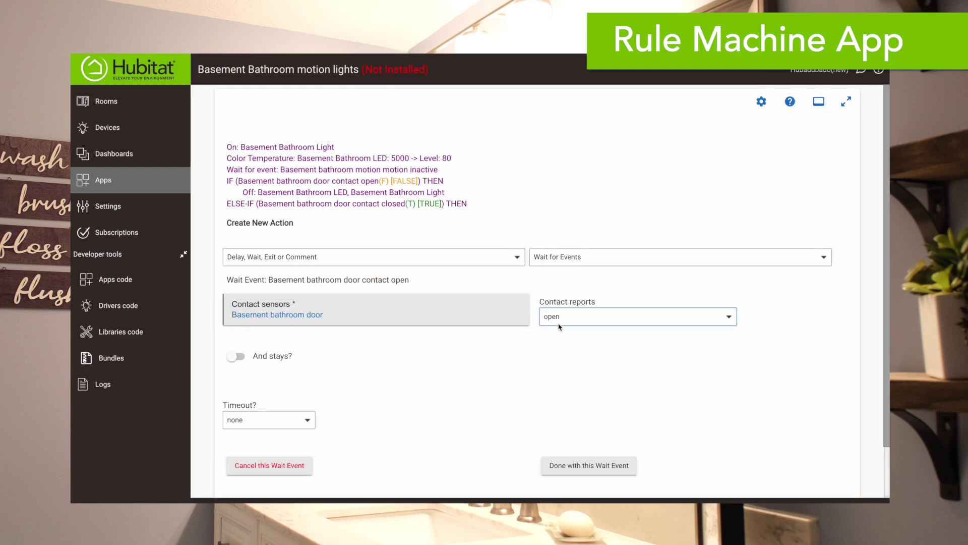
left_click(575, 466)
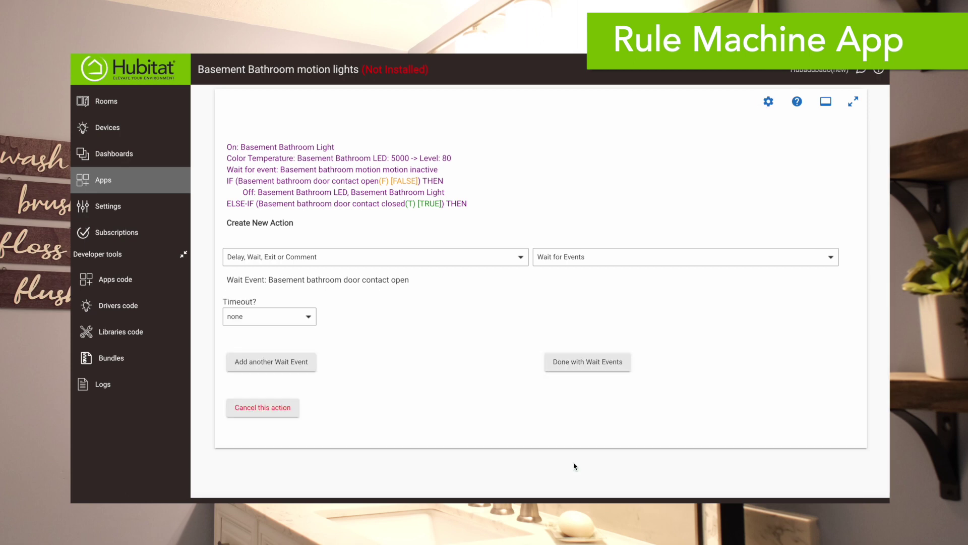
left_click(628, 356)
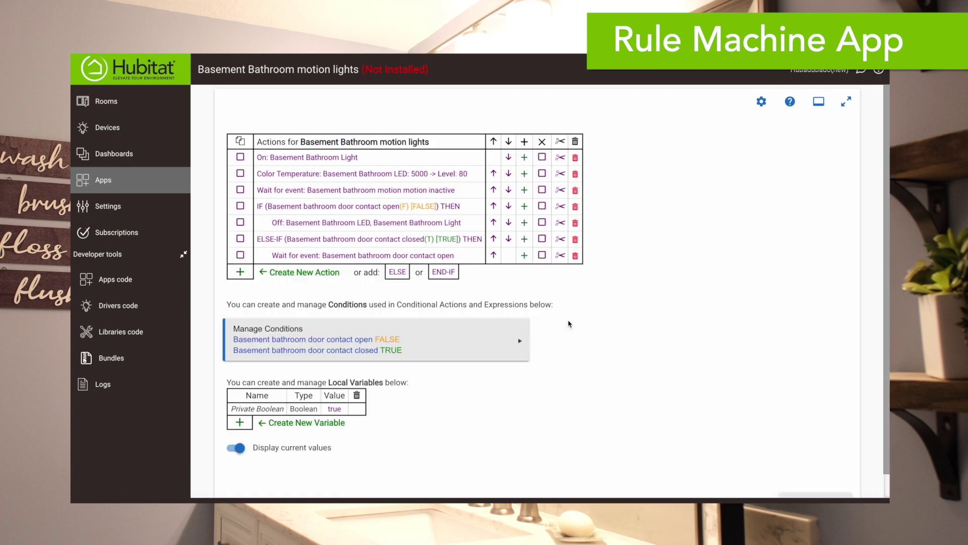
- Start another Turn switches on/off action after the door contact open wait, under Control Switches, Push Buttons
left_click(241, 273)
left_click(247, 272)
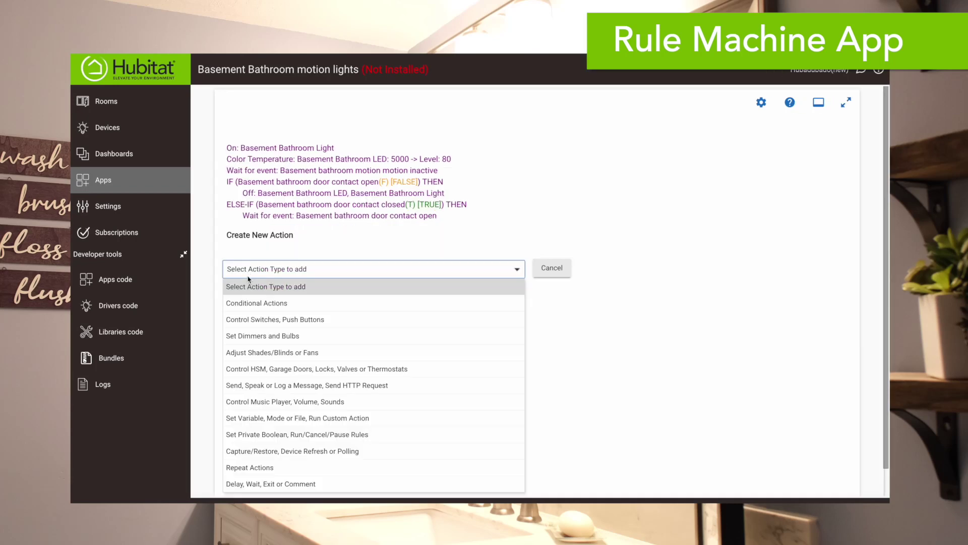
left_click(254, 321)
left_click(535, 269)
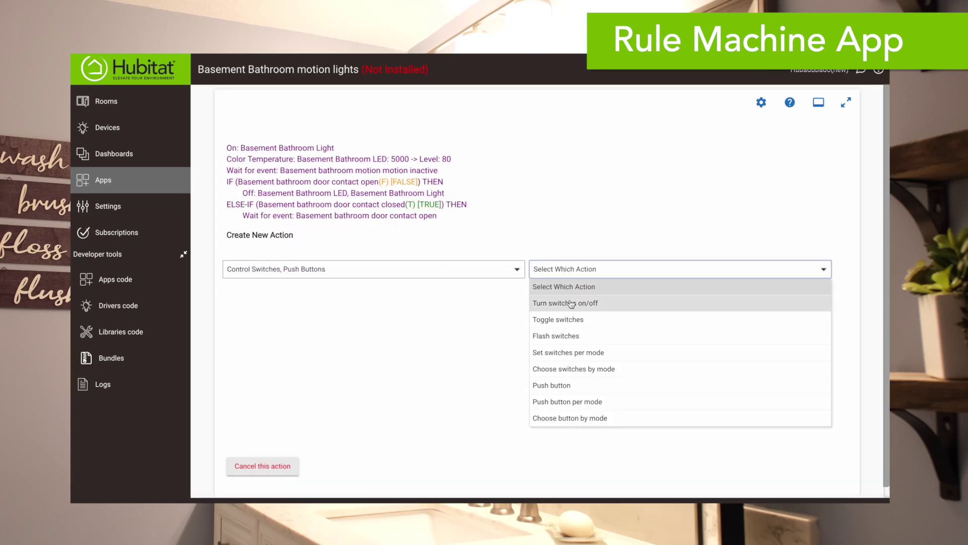
left_click(571, 303)
- Choose Basement Bathroom LED and Basement Bathroom Light for the ELSE-IF branch's switch action and set them to turn off
left_click(297, 307)
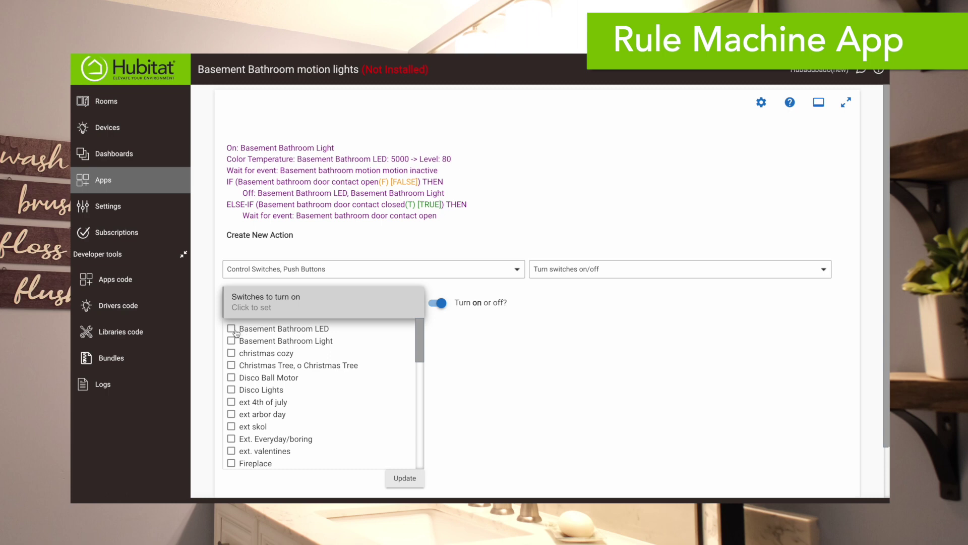
left_click(231, 329)
left_click(231, 340)
left_click(465, 368)
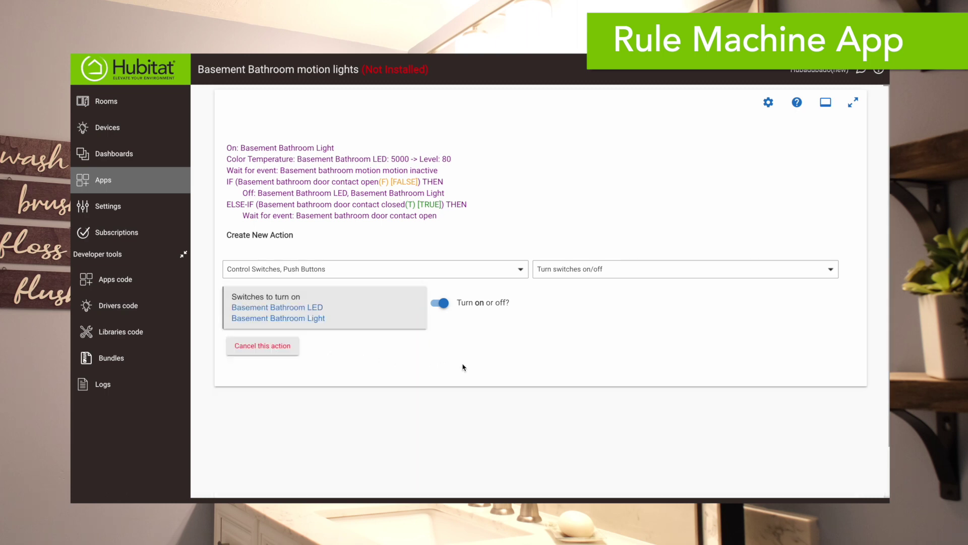
left_click(439, 305)
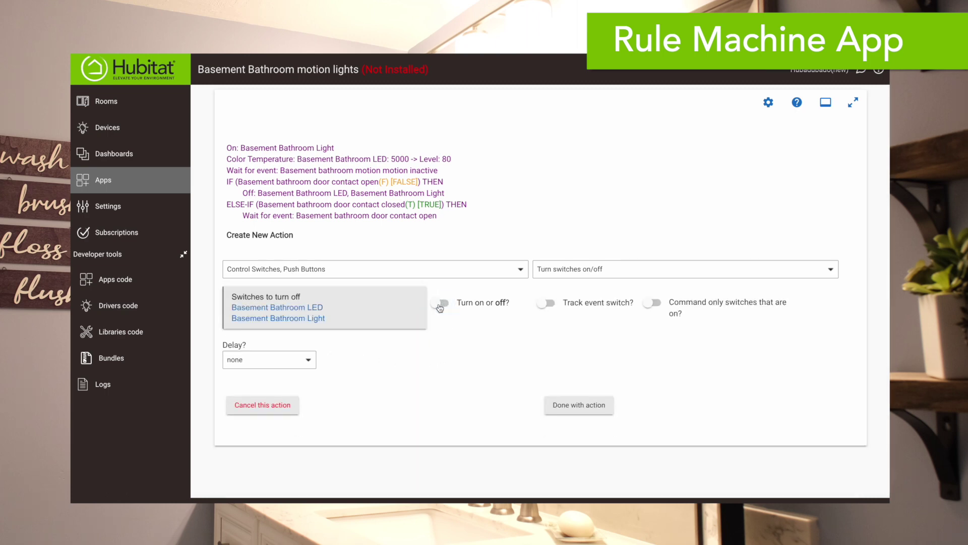
- Finish the ELSE-IF branch's switch-off action, close the conditional block with END-IF, and finish the rule's actions
left_click(570, 406)
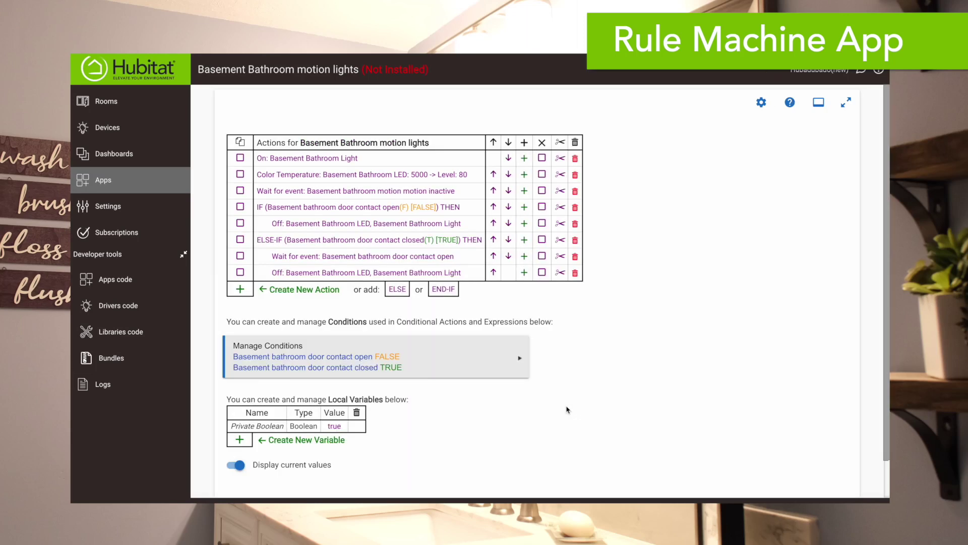
left_click(442, 290)
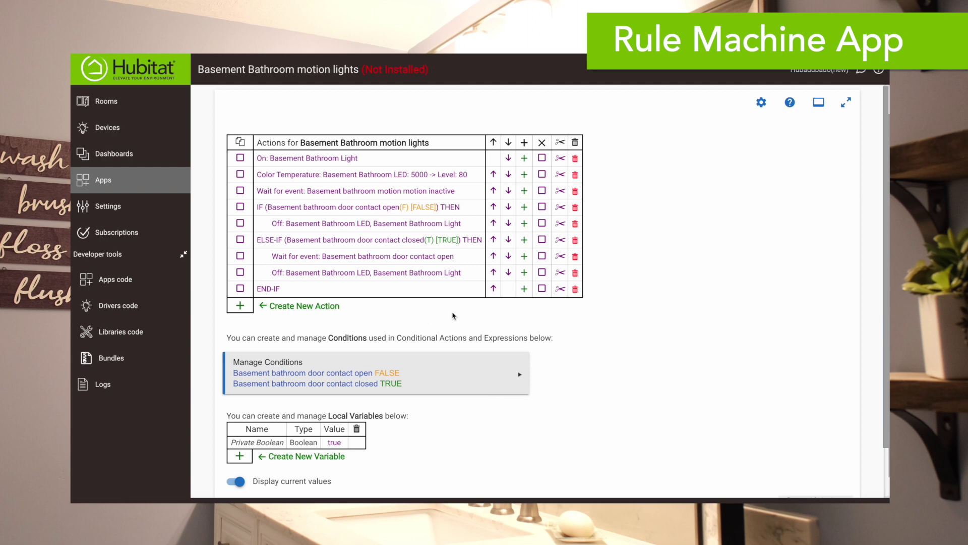
scroll(606, 338, "down", 1)
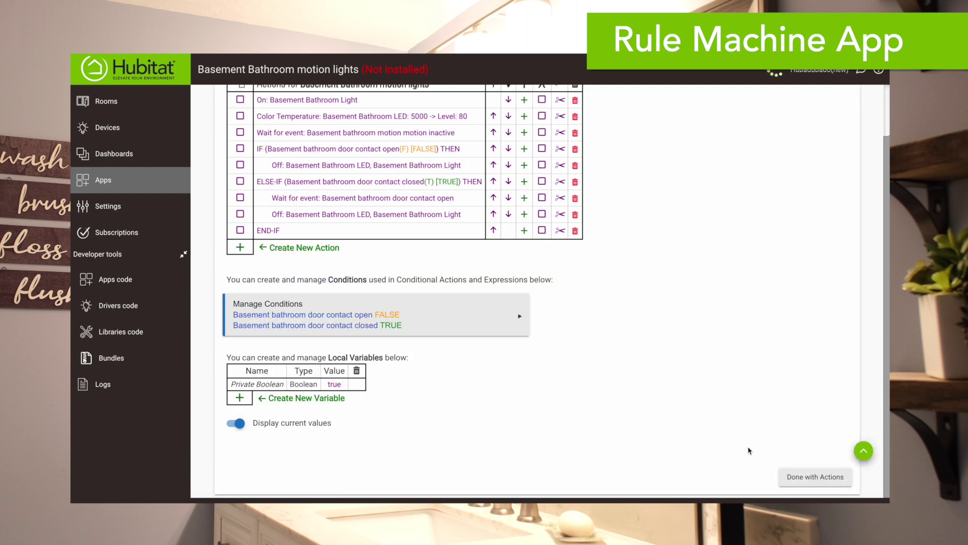
left_click(807, 479)
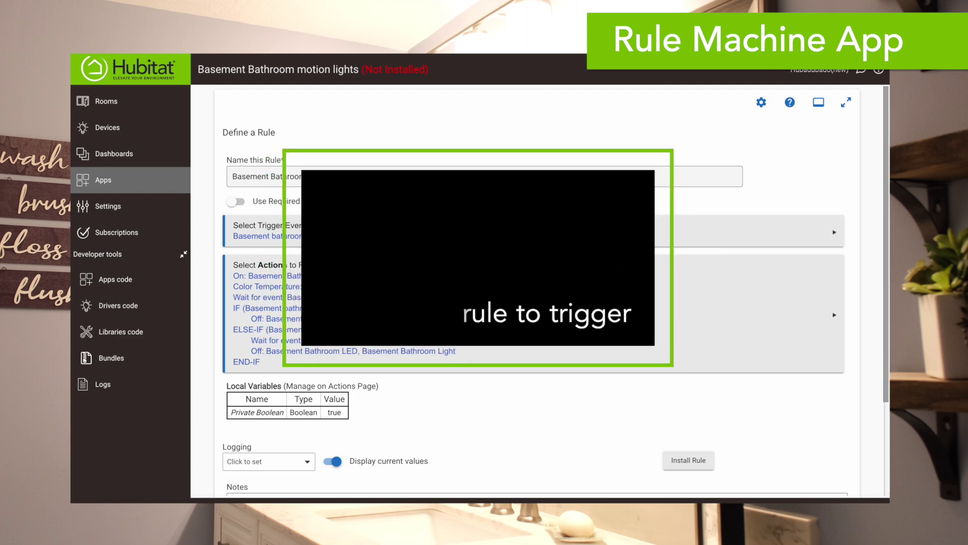
- Enable Use Required Expression for the rule and start a new condition in it with the Mode capability
left_click(237, 202)
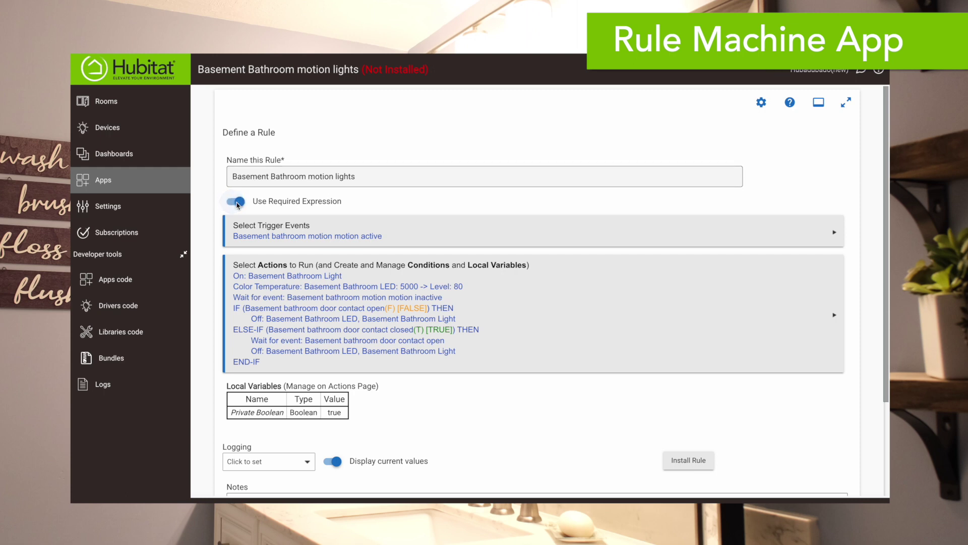
left_click(483, 220)
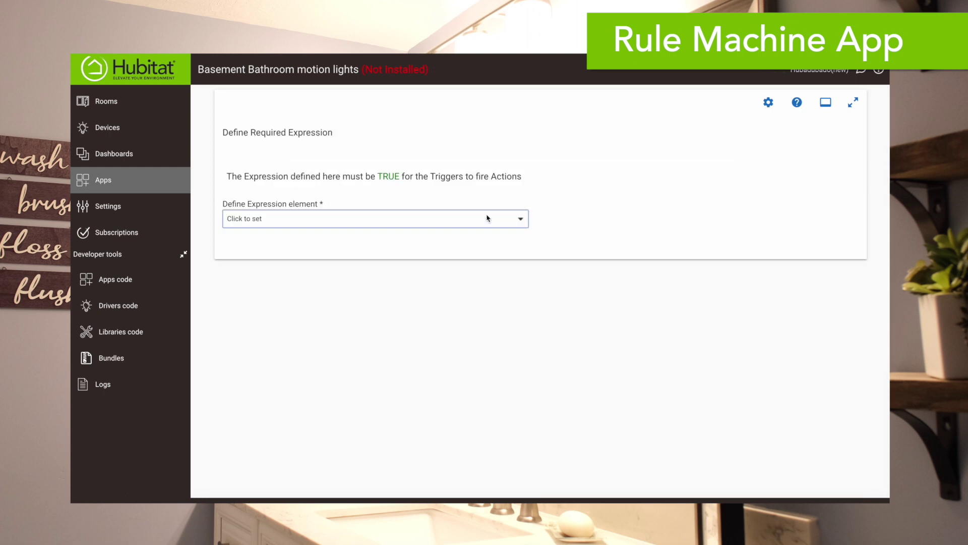
left_click(316, 221)
left_click(270, 254)
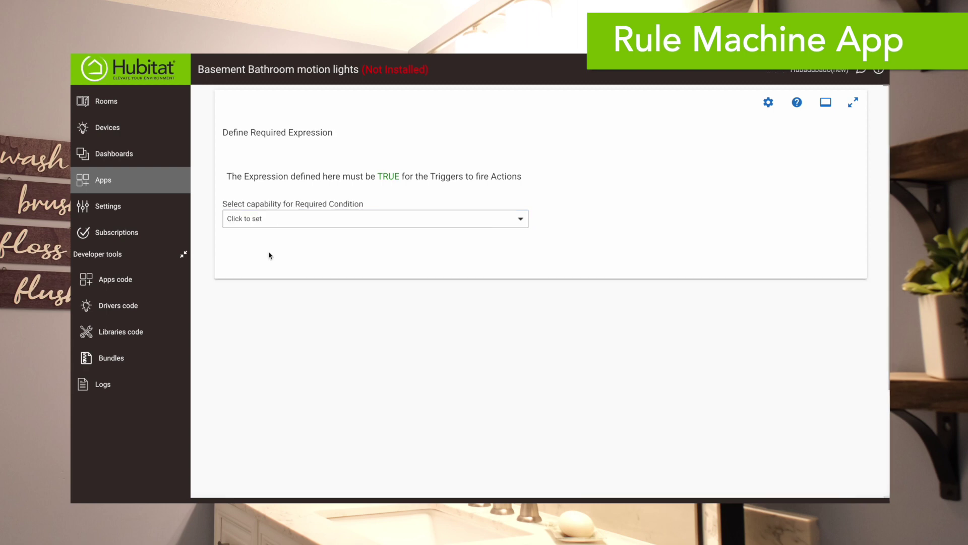
left_click(362, 223)
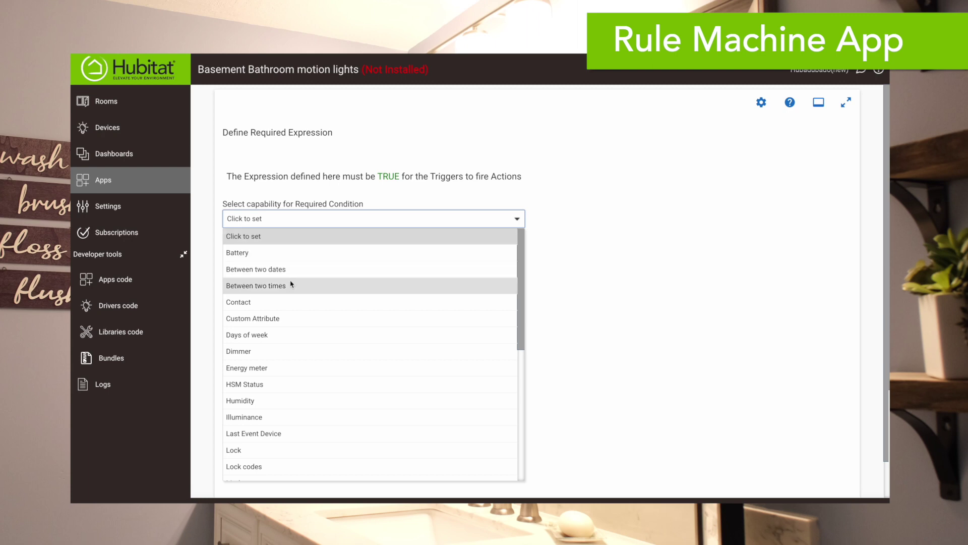
scroll(262, 397, "down", 1)
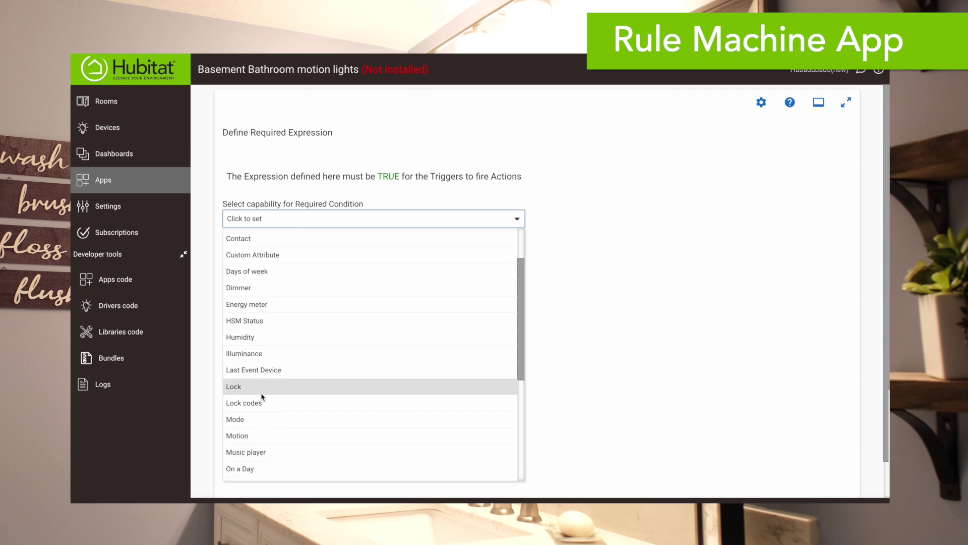
left_click(253, 421)
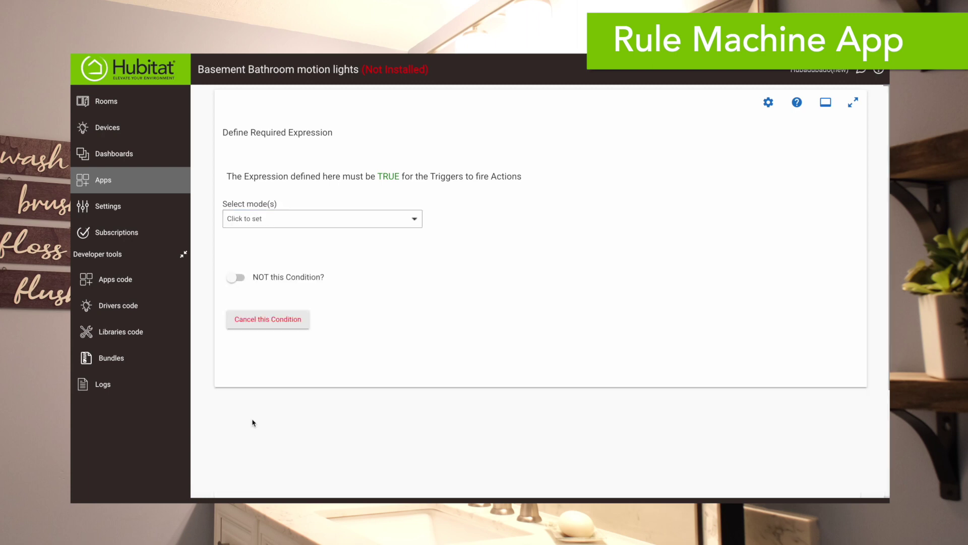
- Select the Day and Evening modes for the required condition and finish the required expression
left_click(303, 219)
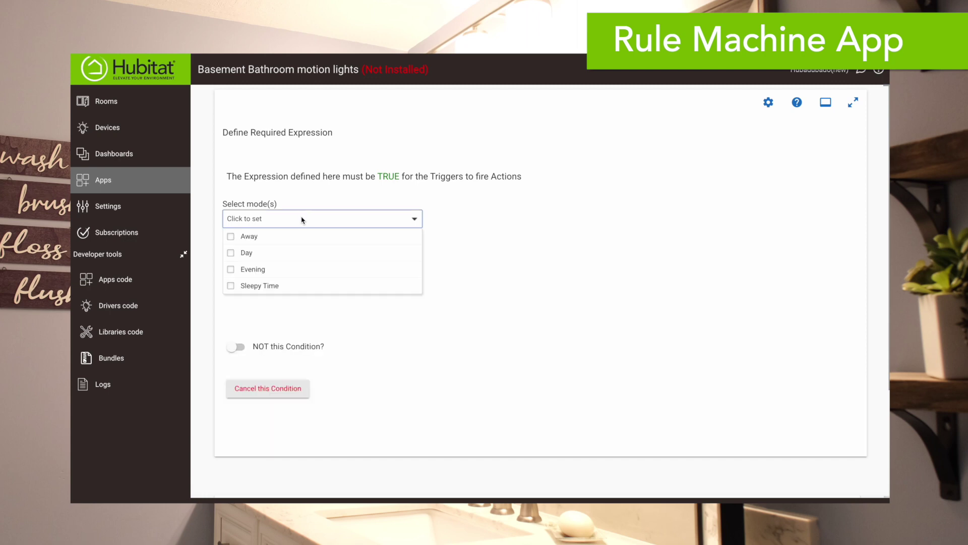
left_click(231, 252)
left_click(231, 270)
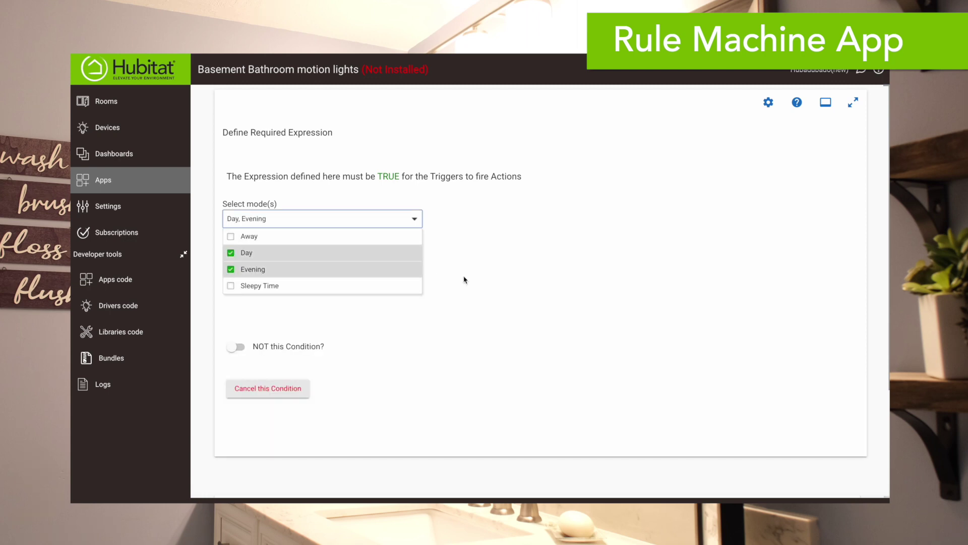
left_click(464, 281)
left_click(554, 321)
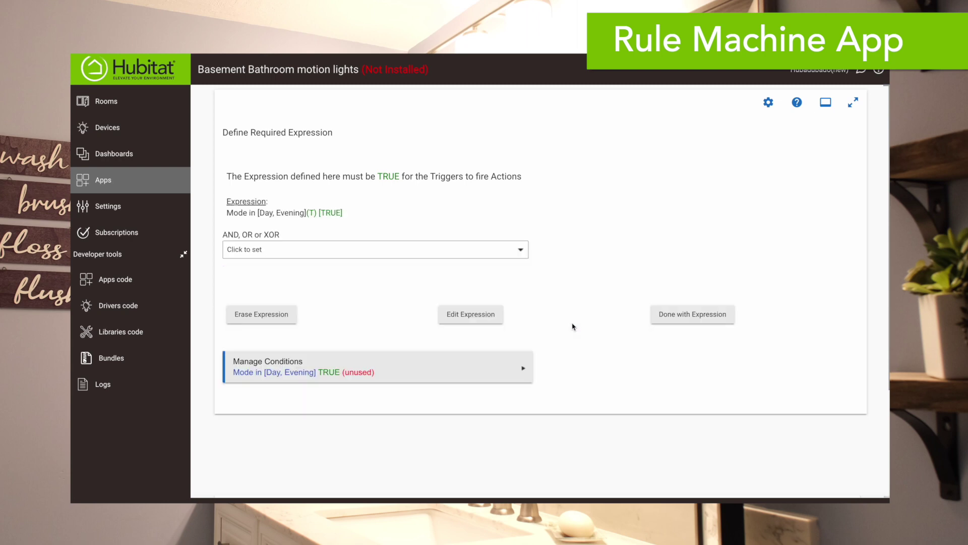
left_click(691, 314)
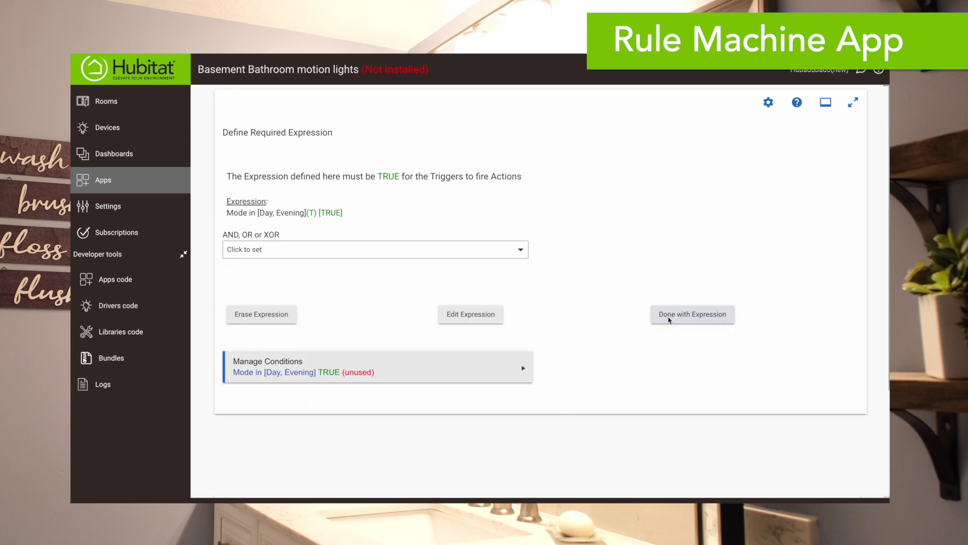
left_click(588, 231)
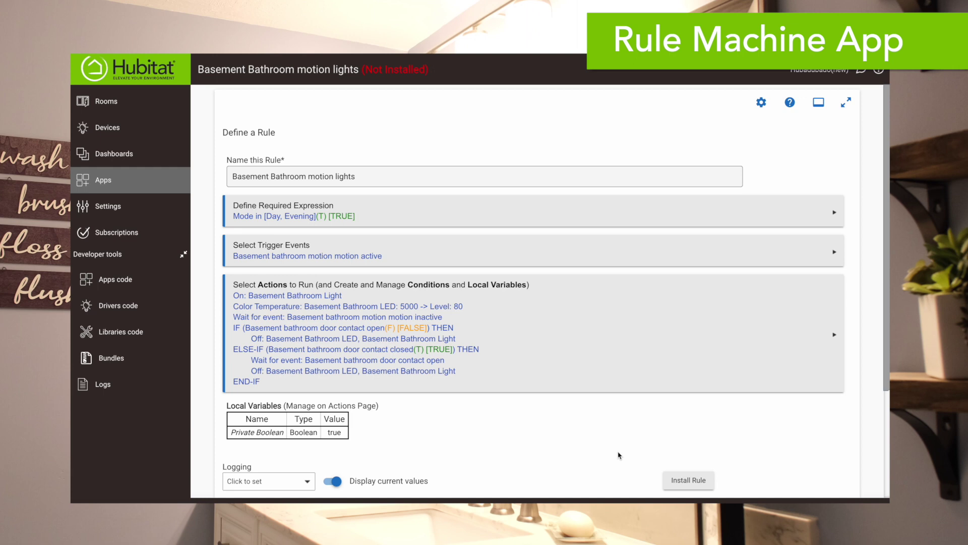
- Install the Basement Bathroom motion lights rule and finish editing it
scroll(619, 455, "down", 3)
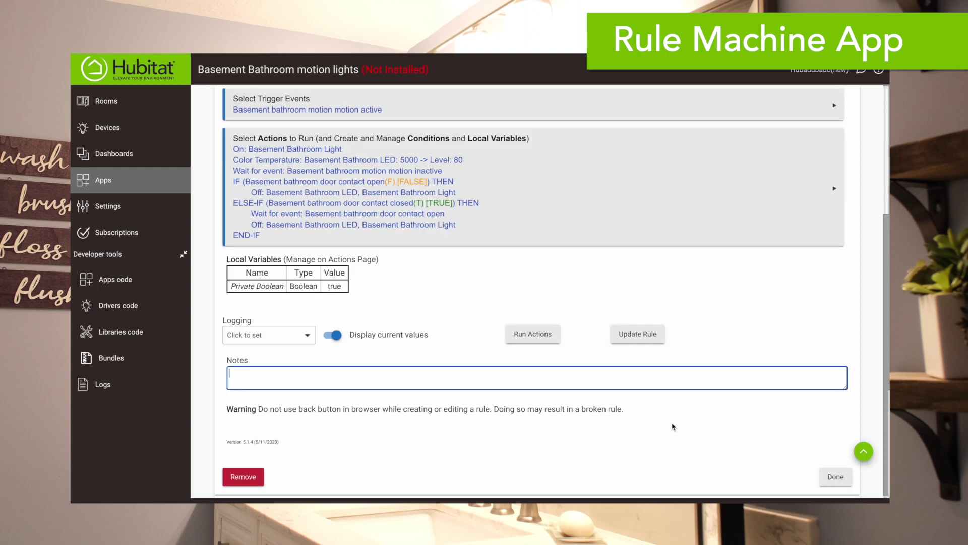
key("Tab")
left_click(835, 476)
- Clone the Basement Bathroom motion lights rule from its settings page, keeping the suggested clone name and the original devices
left_click(221, 340)
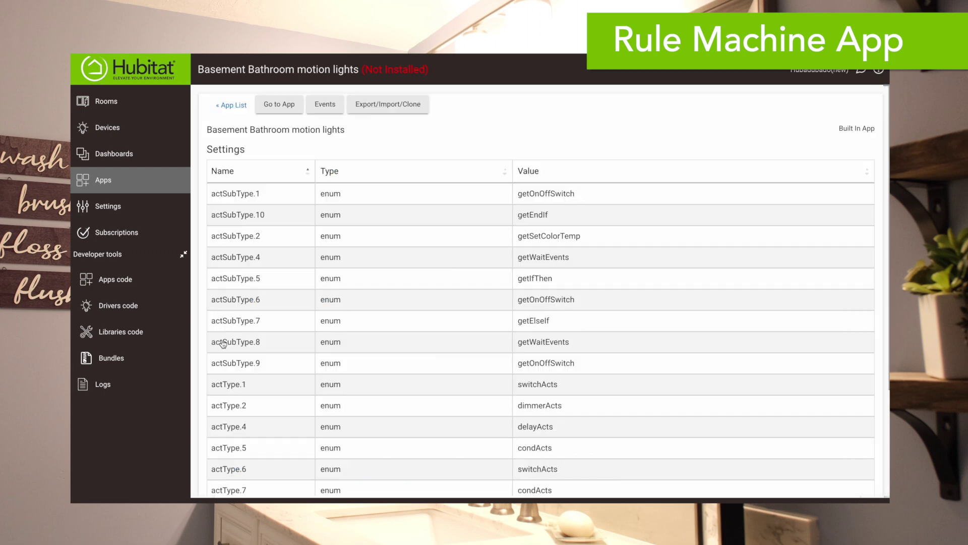
left_click(395, 110)
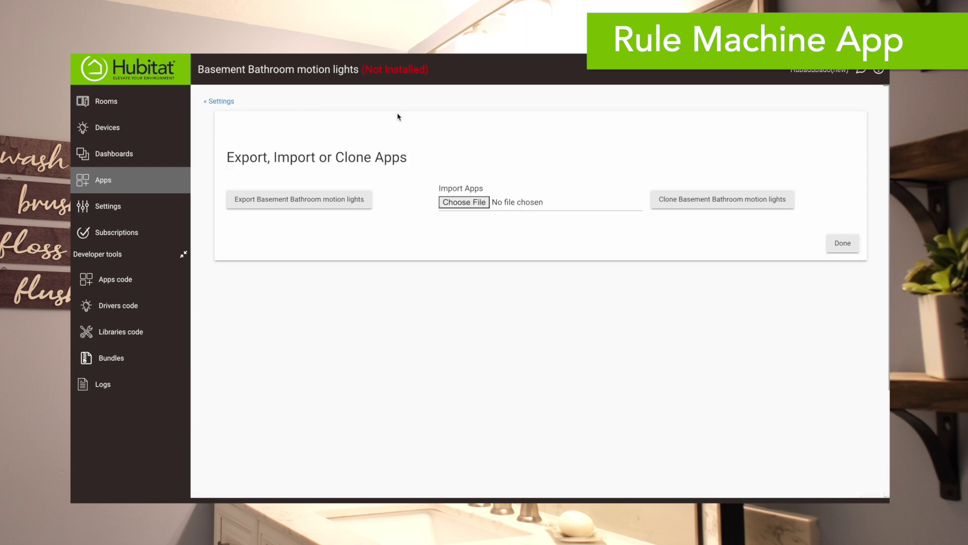
left_click(678, 199)
left_click(249, 167)
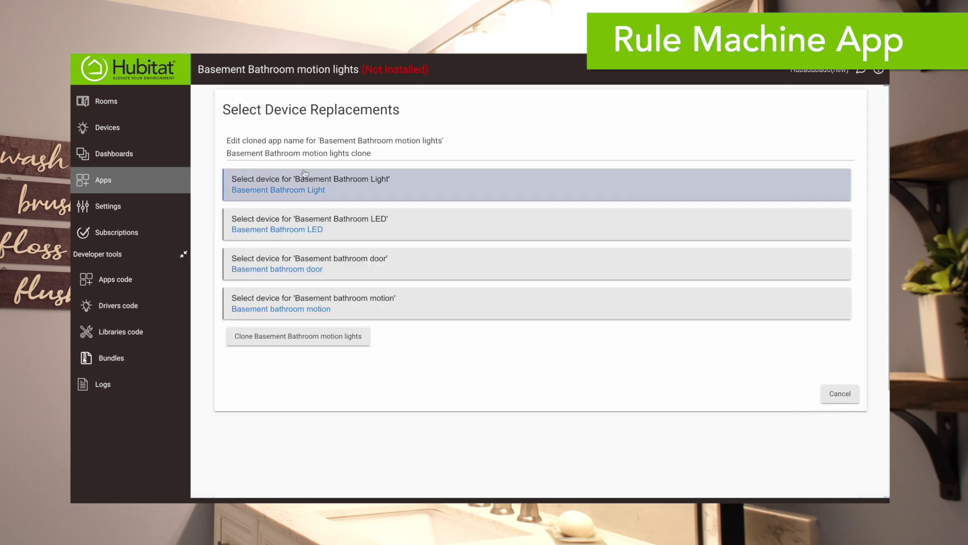
left_click(315, 336)
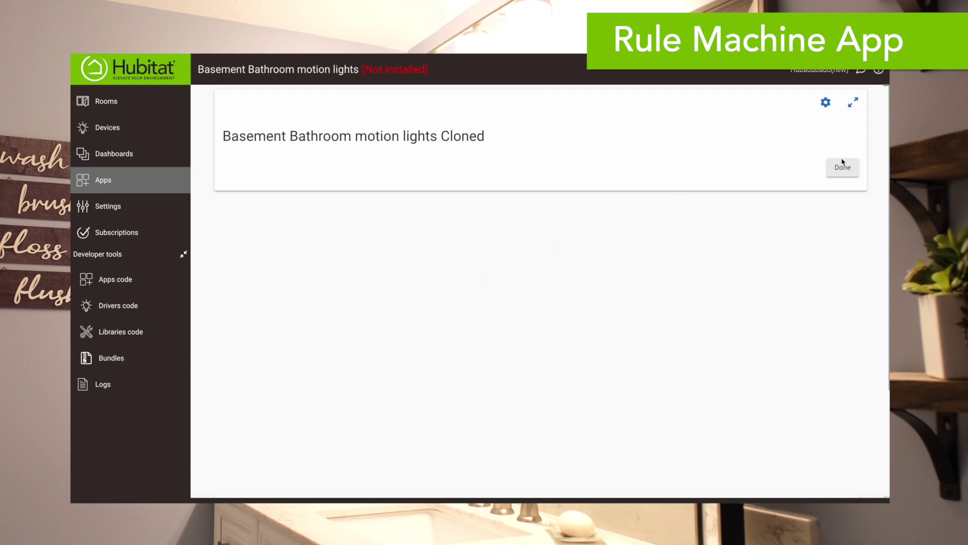